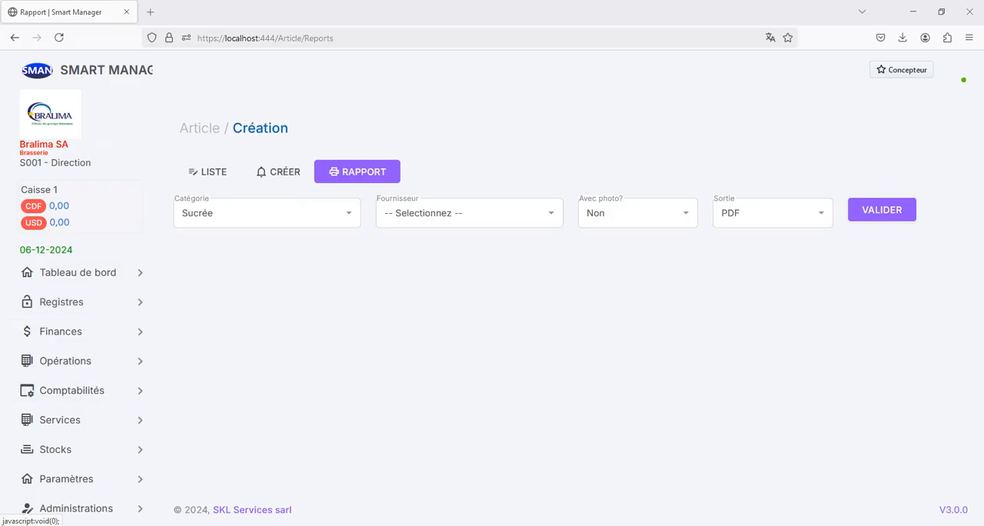
Open the creation form for Article-Compte in the Paramètres section
scroll(77, 403, down, 2)
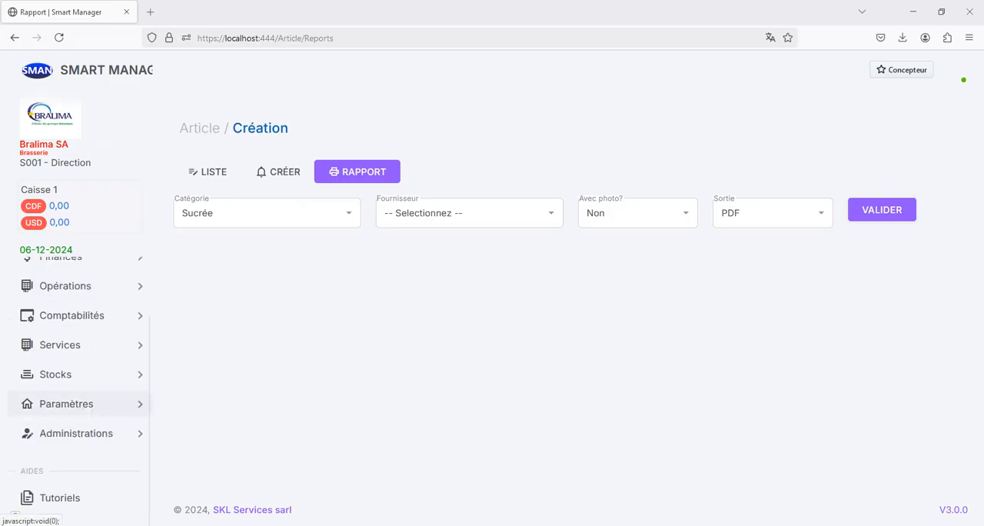
click(77, 404)
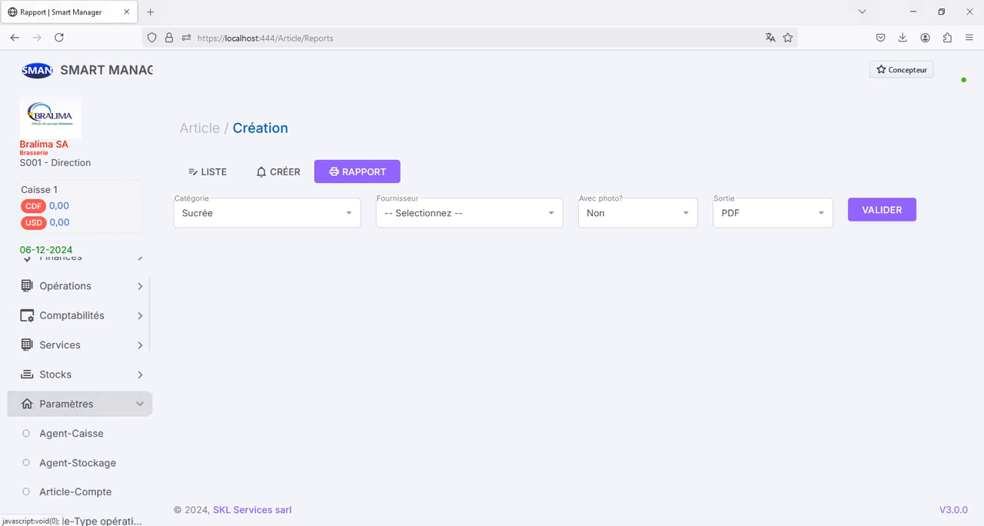
scroll(77, 376, down, 5)
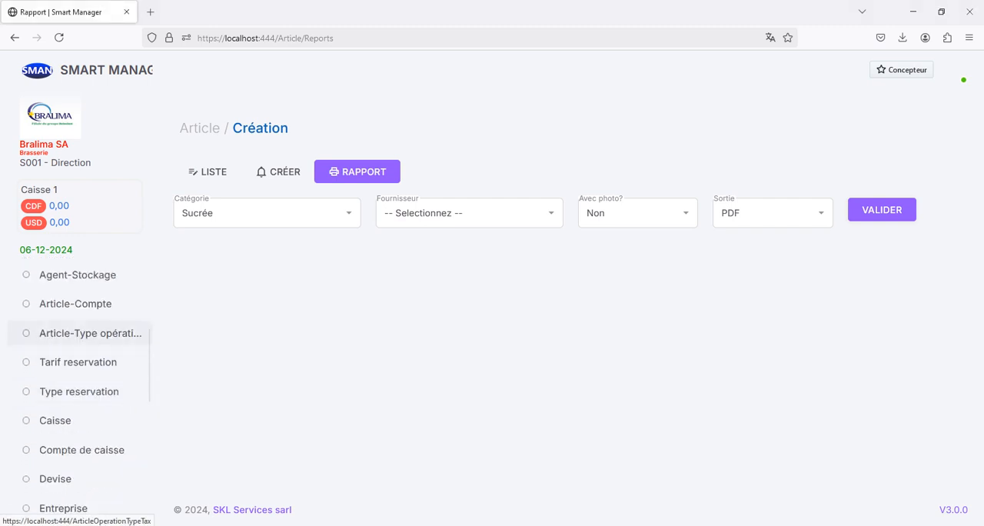
click(76, 304)
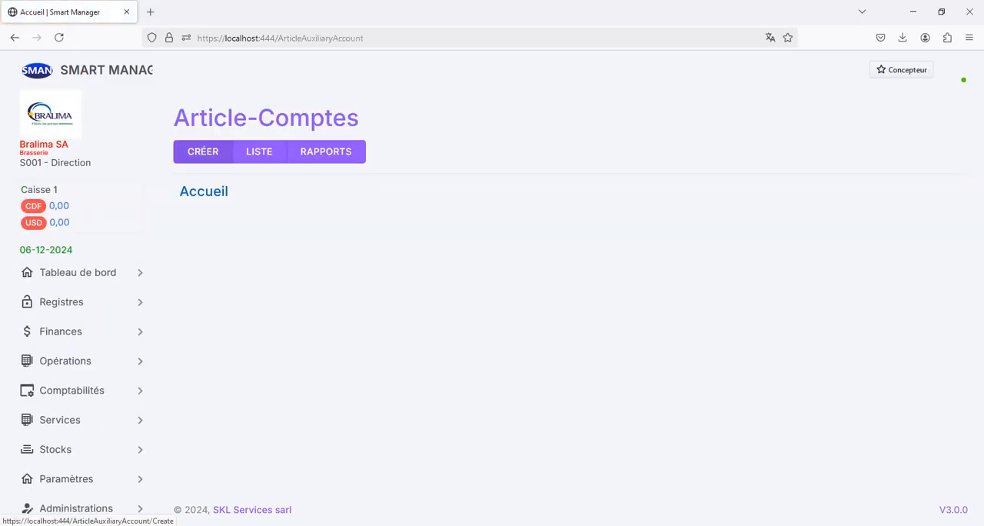
click(203, 152)
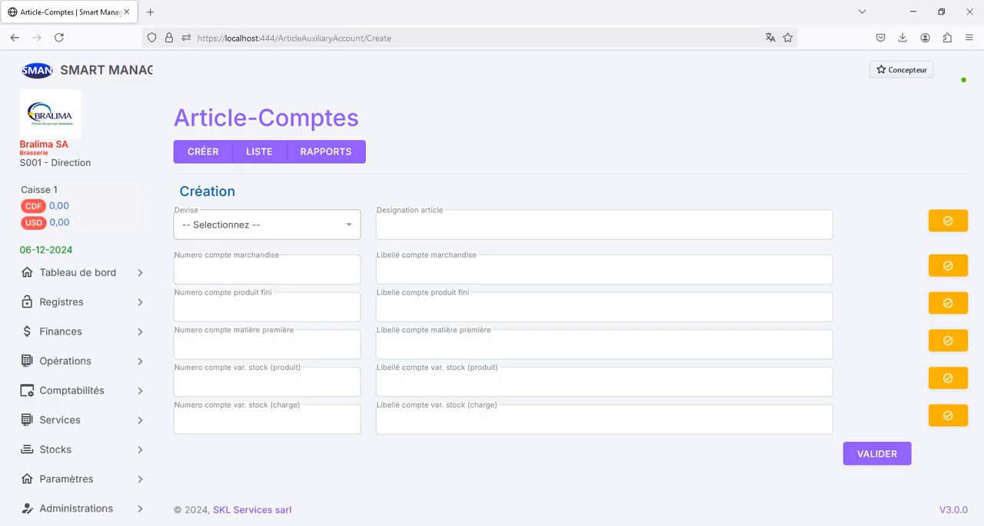
Set the currency to CDF and choose Primus as the article for the new article-account link
click(265, 224)
click(265, 269)
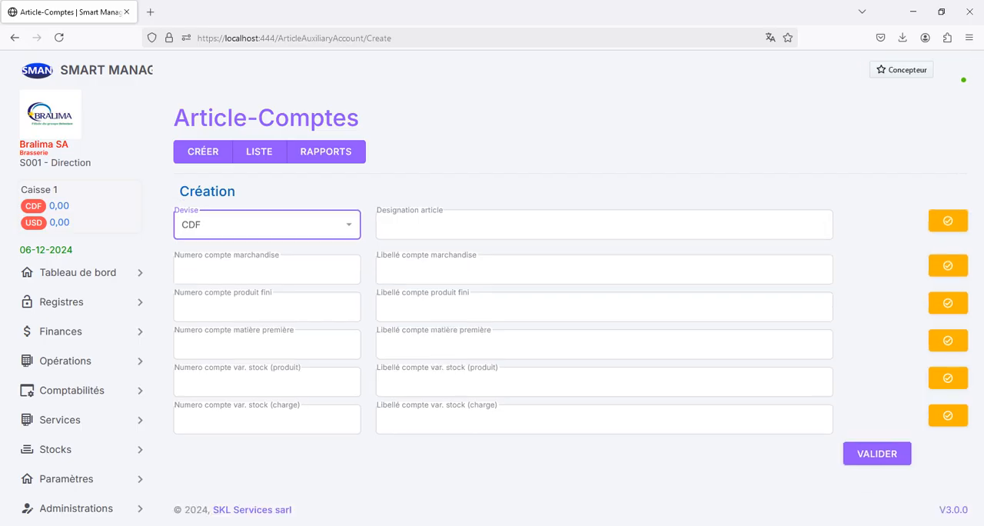
click(947, 222)
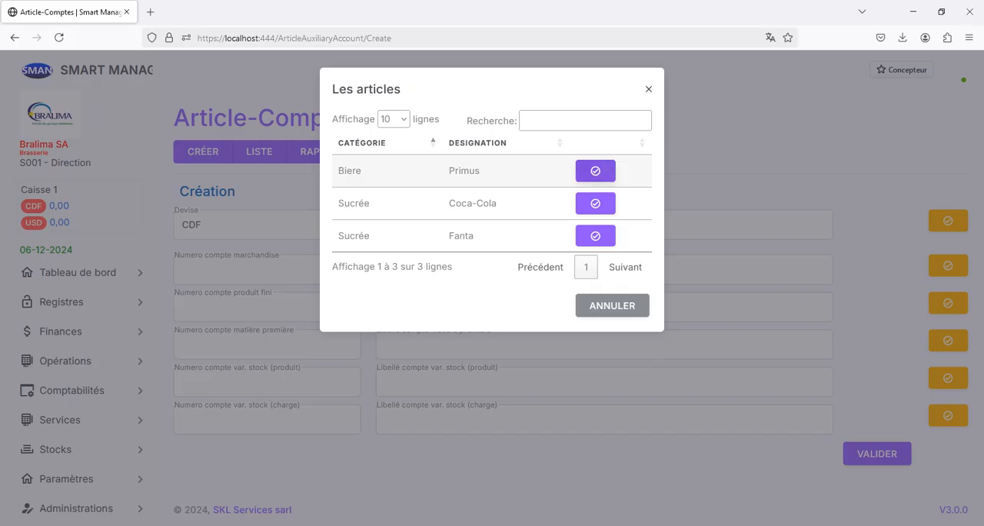
click(595, 171)
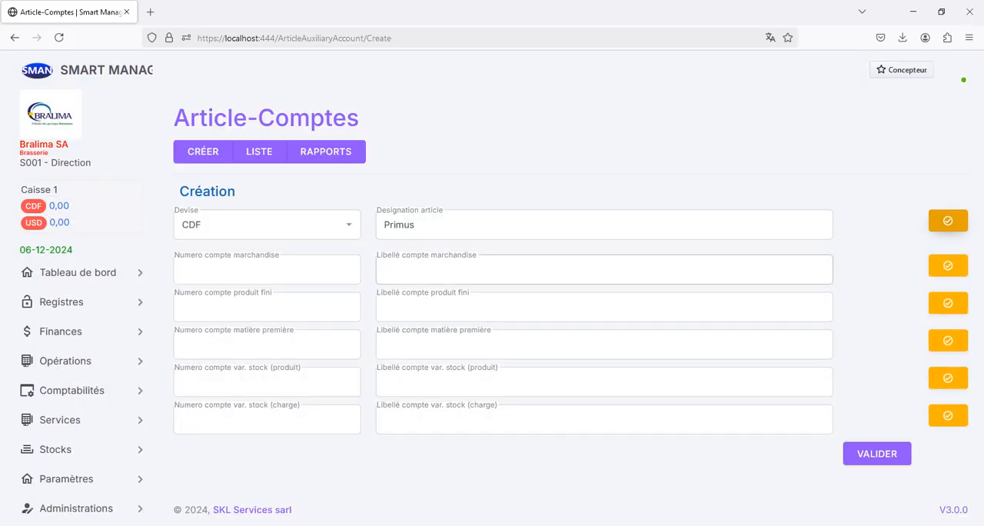
Assign the Primus account as the article's merchandise account and expand the Comptabilités section
click(948, 265)
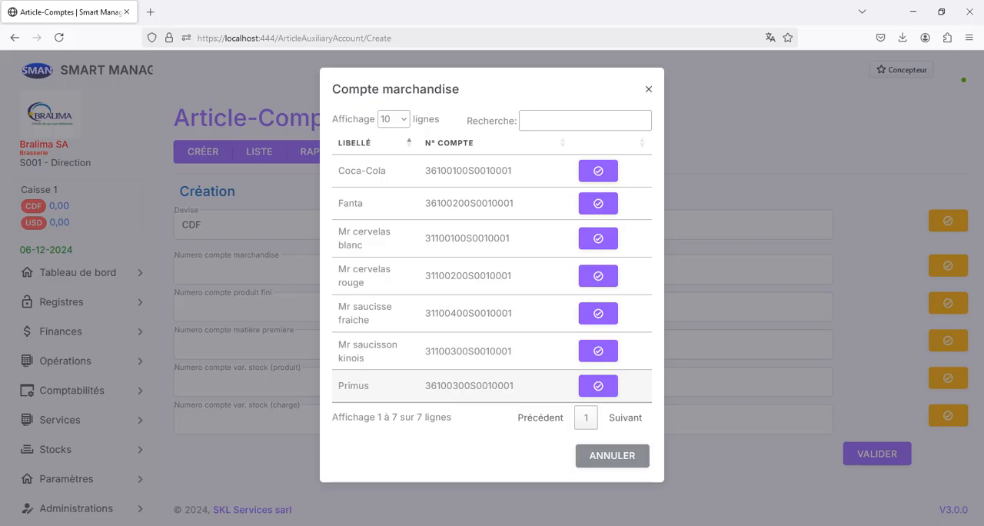
click(598, 385)
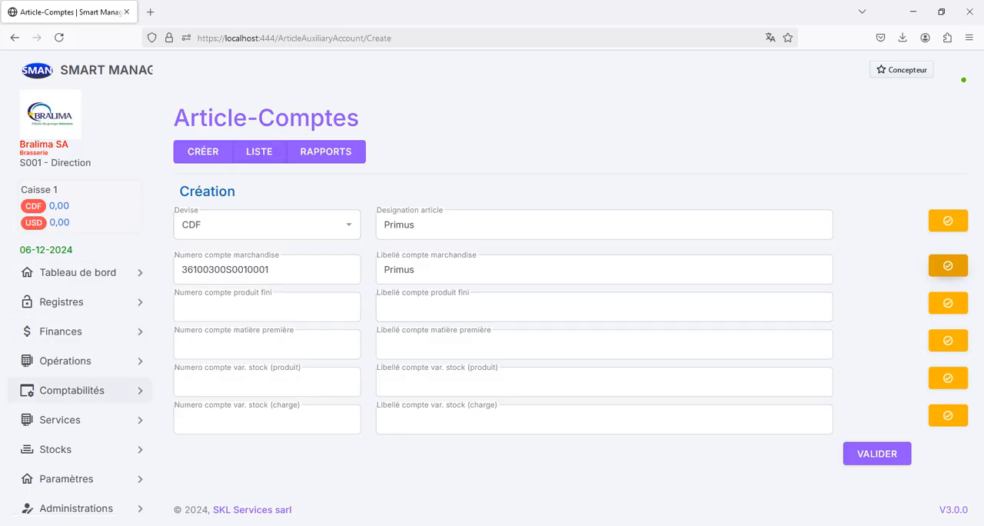
click(72, 389)
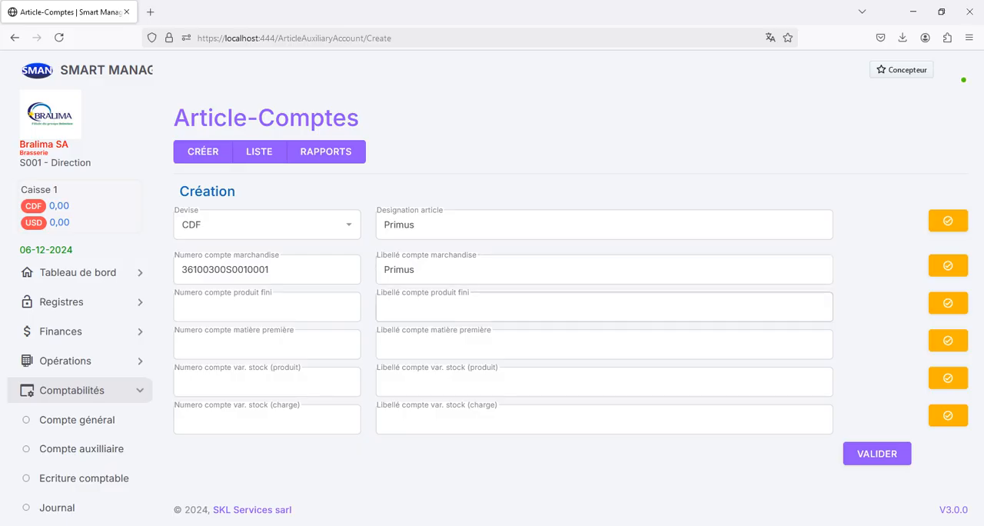
Assign Primus as the finished product account and "Variations des stocks de produits finis-cdf" as the stock variation (produit) account
click(948, 303)
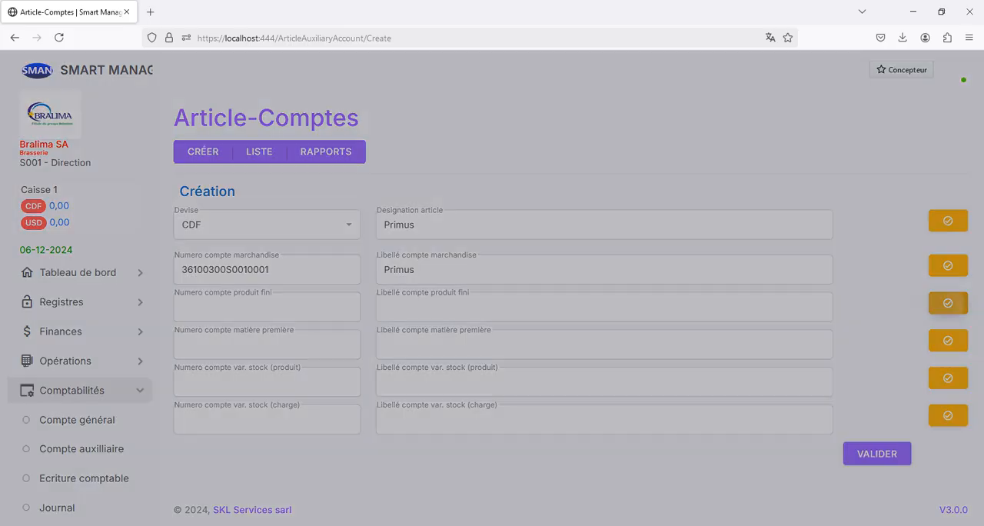
click(585, 121)
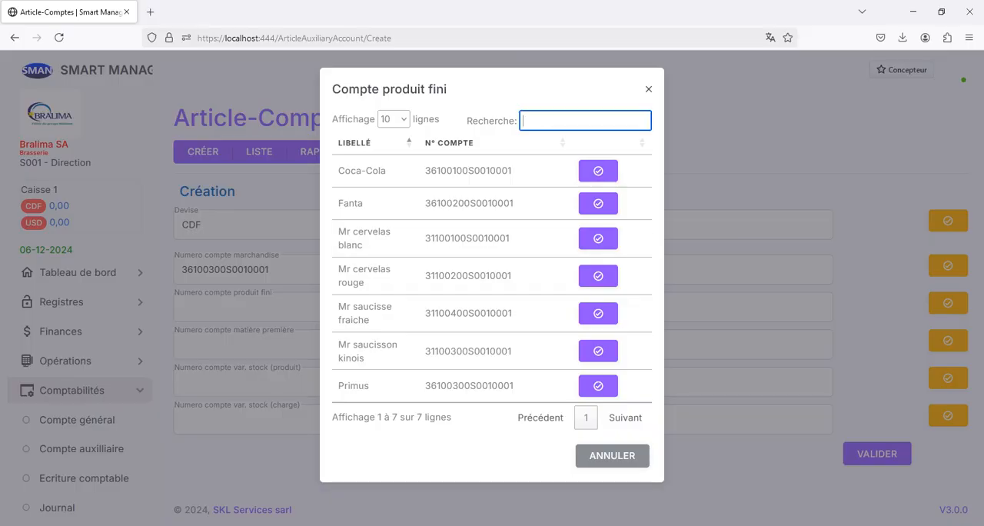
text(pri)
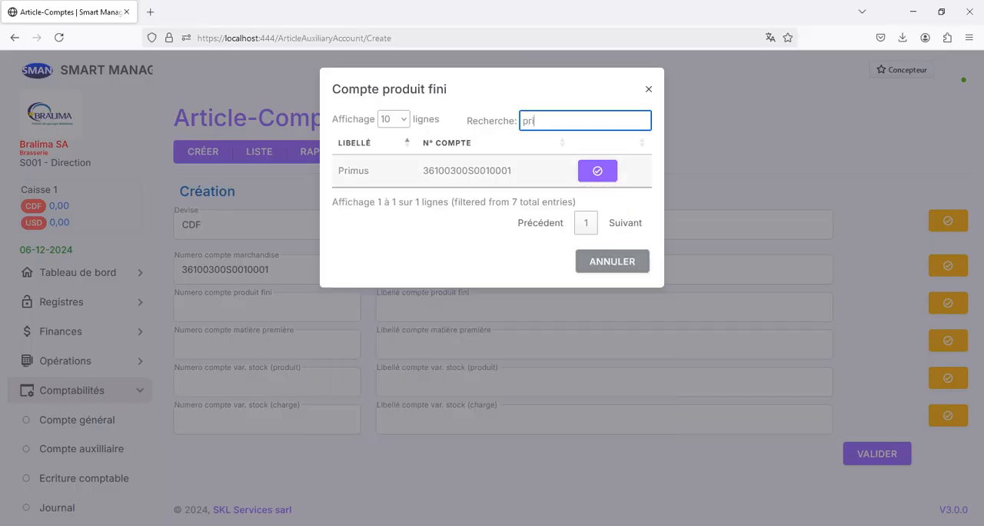
click(597, 171)
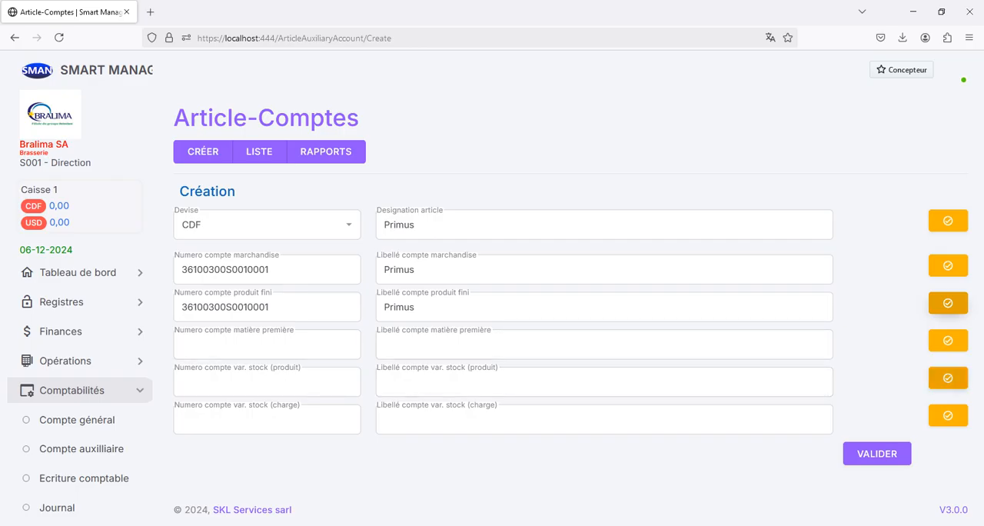
click(948, 377)
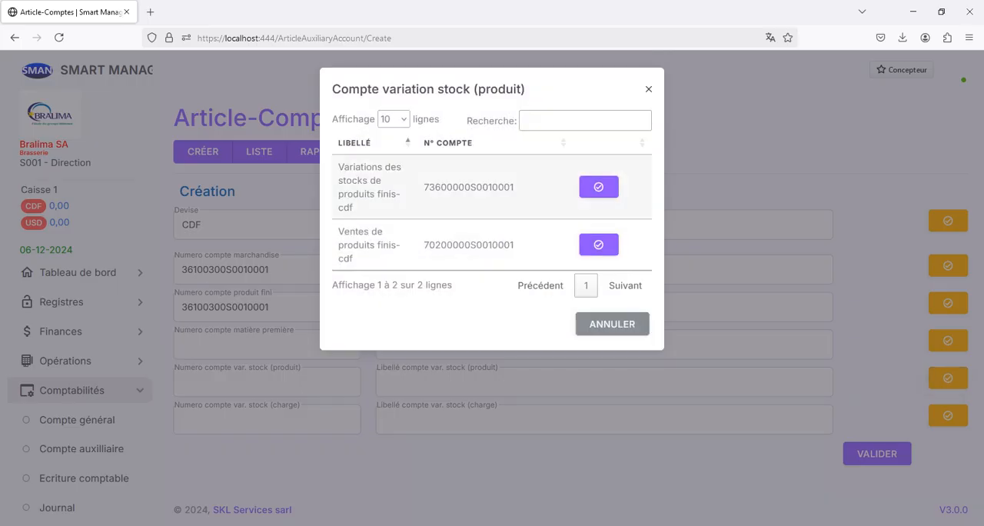
click(598, 187)
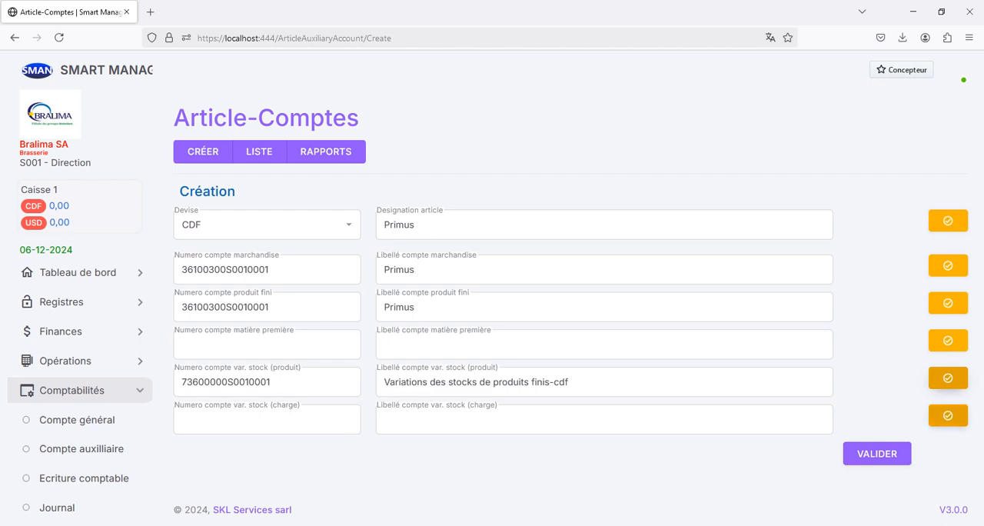
Search the stock variation (charge) accounts for "varia", clear the search and close the list without choosing one
click(947, 415)
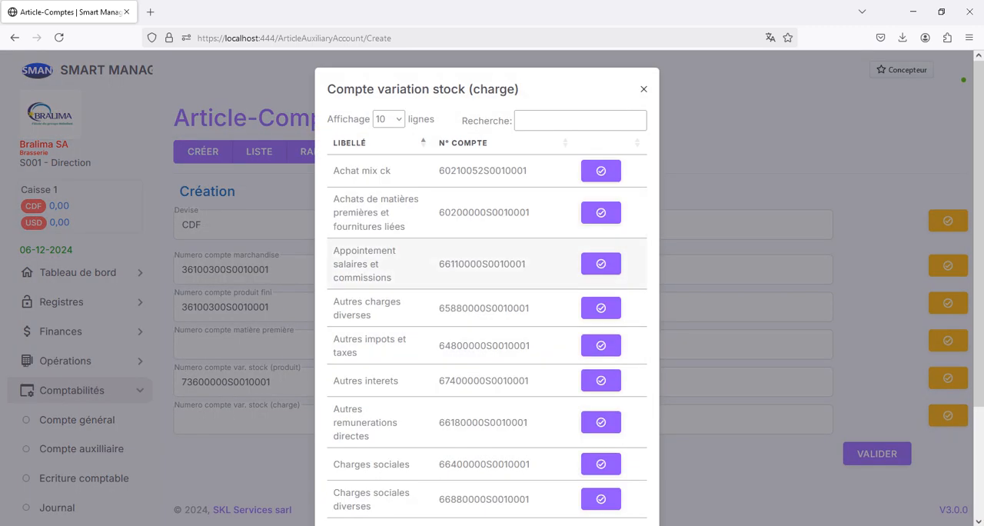
click(580, 121)
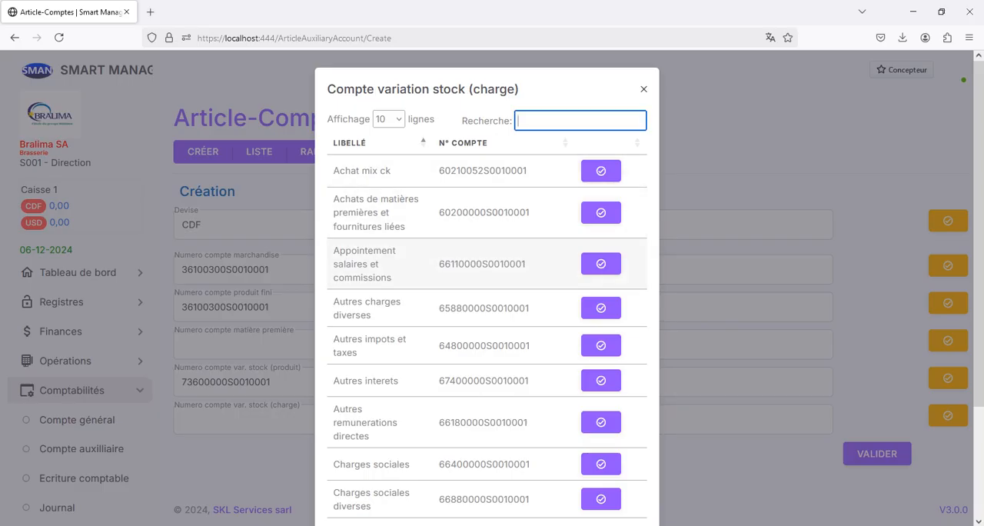
scroll(492, 246, down, 4)
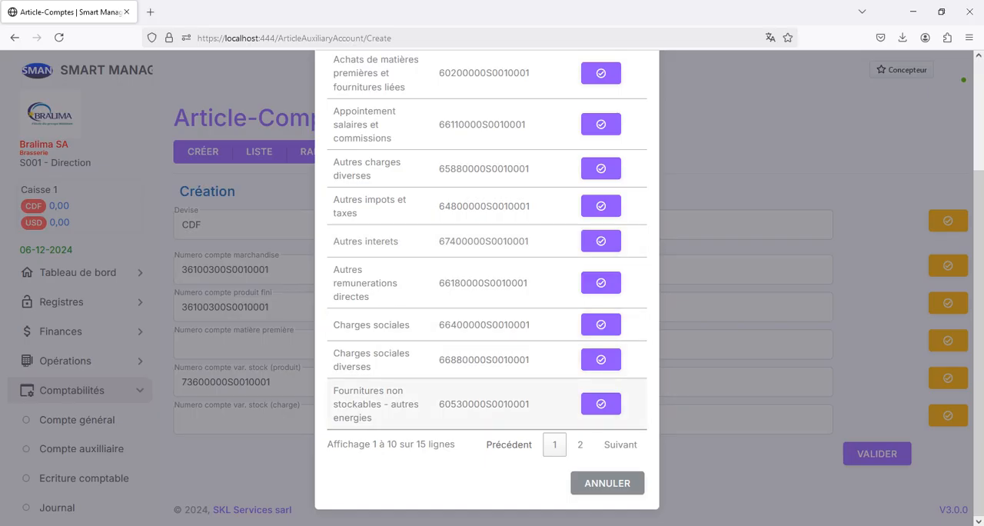
text(varia)
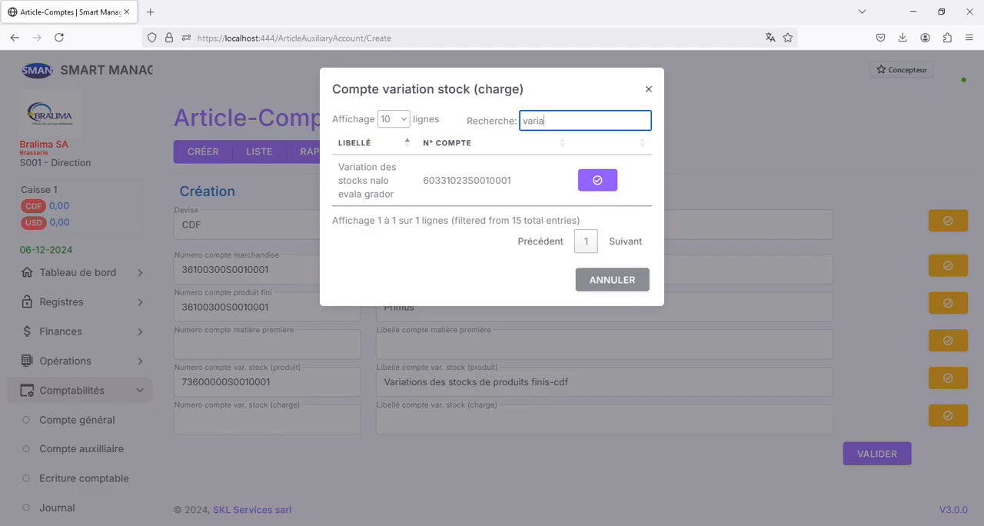
key(BackSpace)
key(BackSpace)
key(BackSpace)
key(BackSpace)
key(BackSpace)
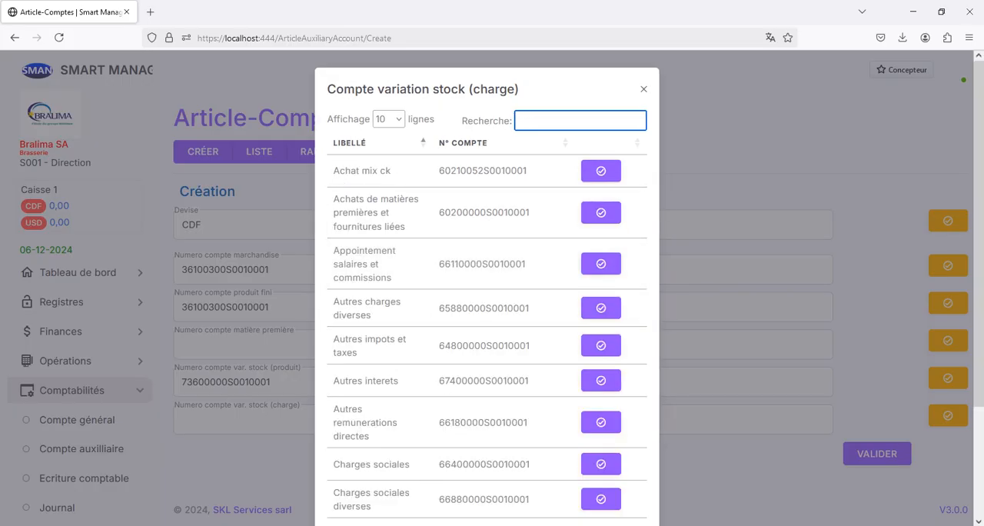
key(Escape)
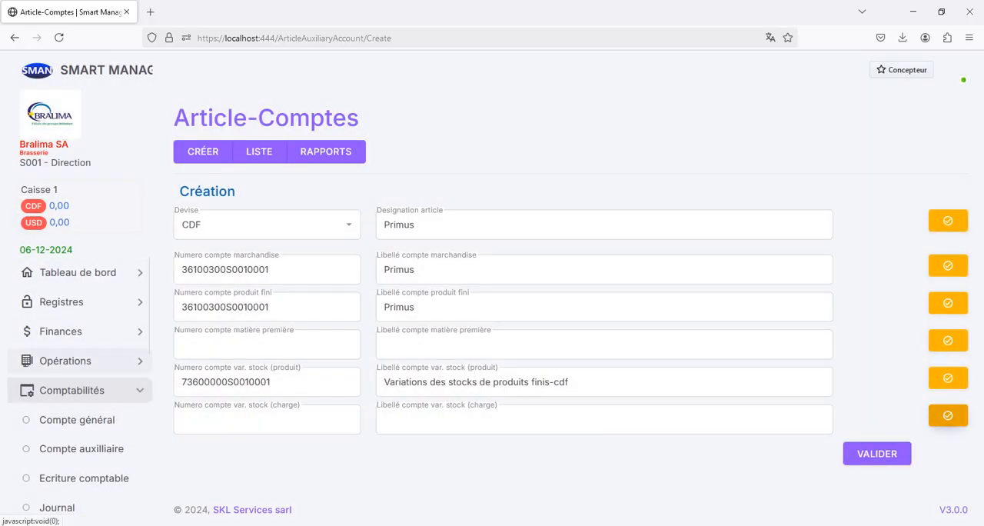
Start a new general account with parent account 3 and currency CDF
click(77, 420)
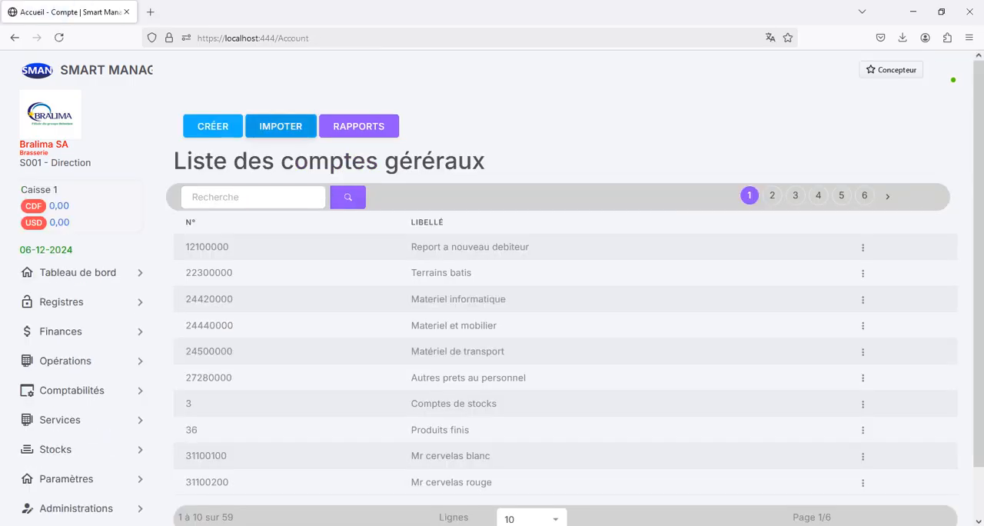
click(213, 126)
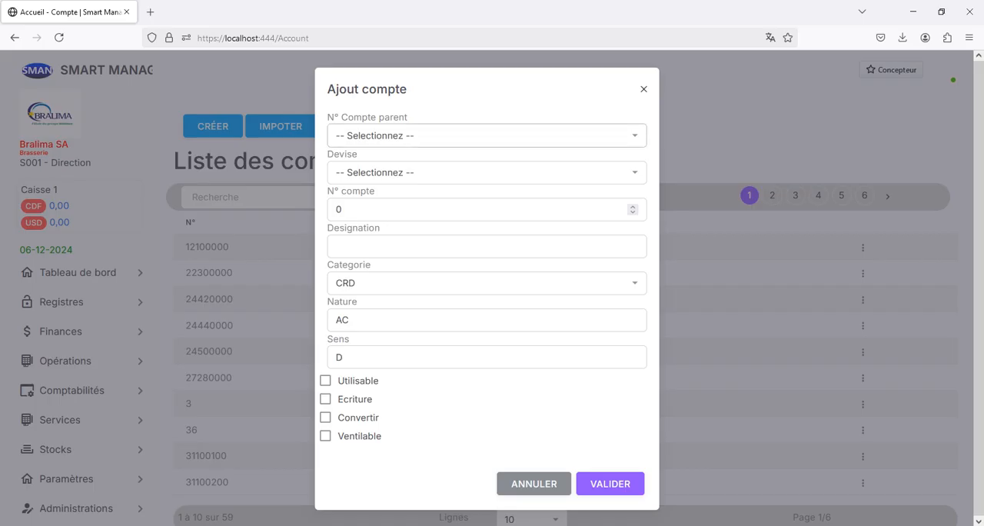
click(487, 172)
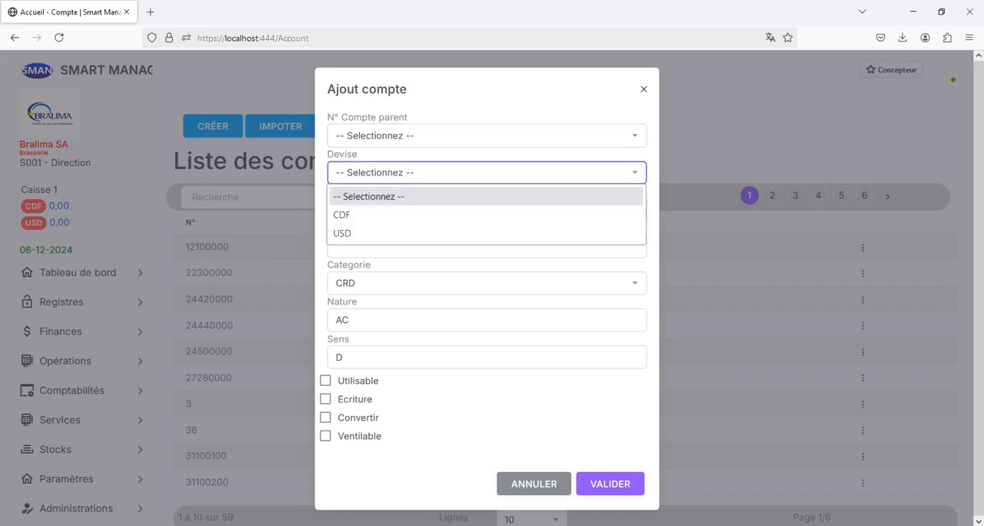
click(486, 135)
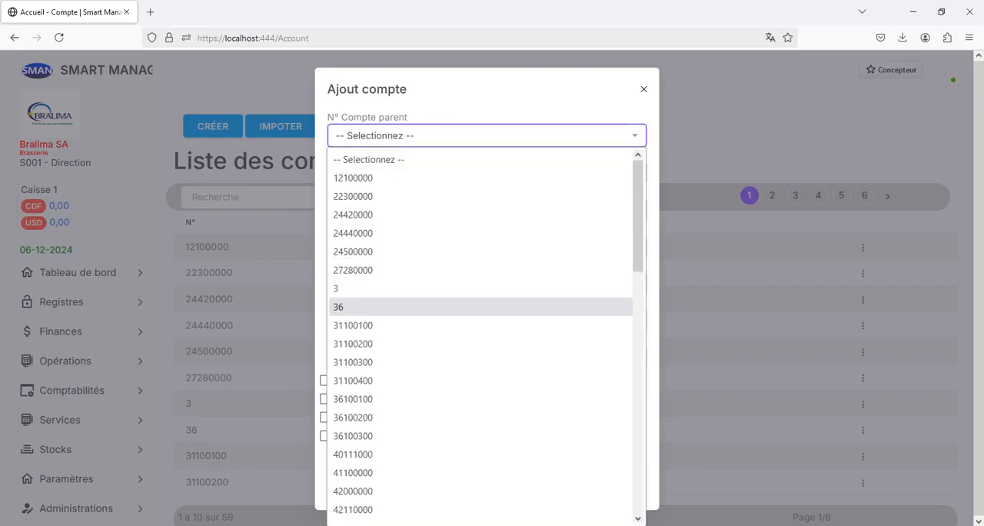
click(385, 288)
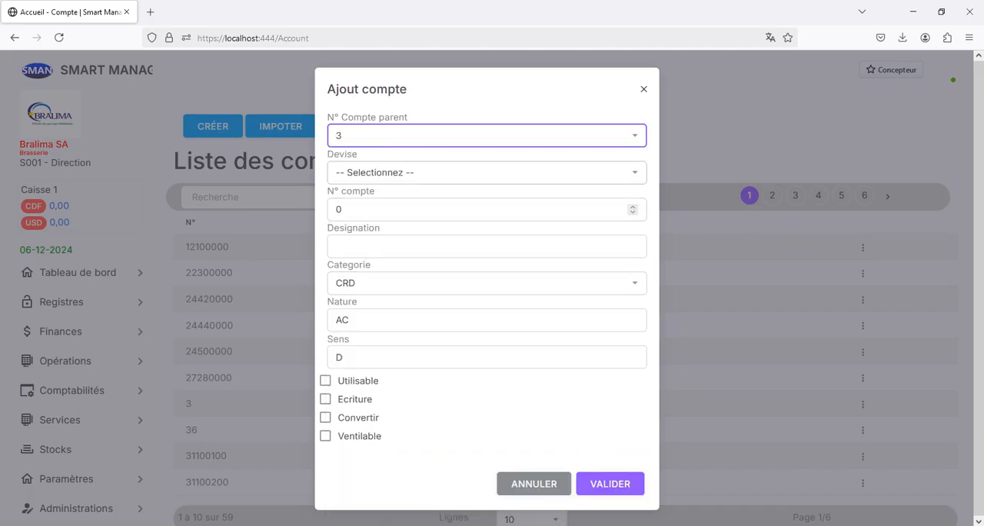
click(487, 172)
click(369, 214)
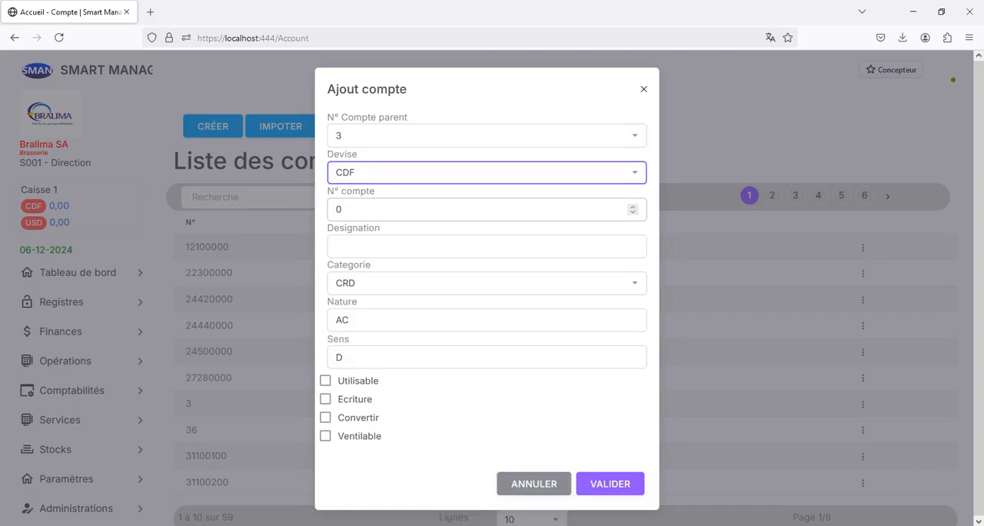
Give the new general account the number 6030000 and the designation "Variation des stocks"
key(Tab)
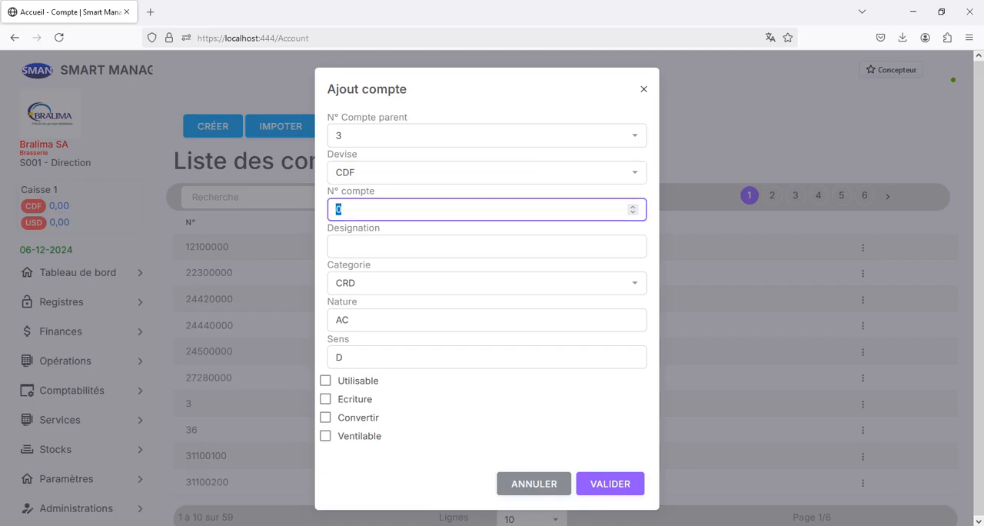
text(3)
key(BackSpace)
text(6030000)
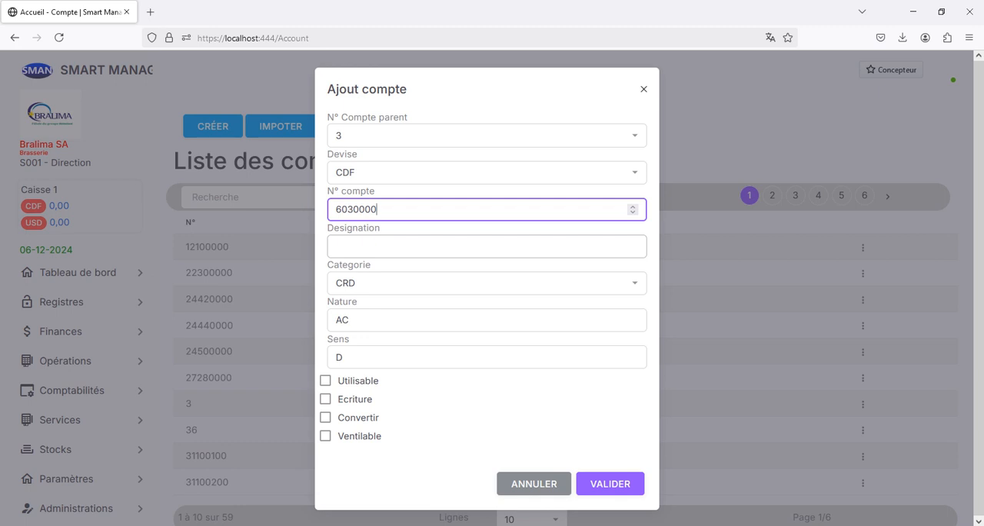
click(431, 245)
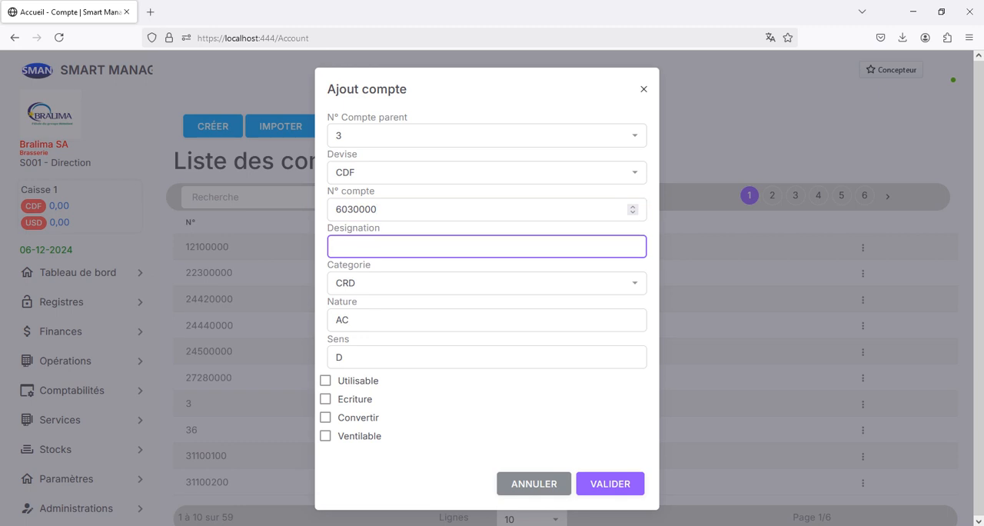
text(Variation des stocks)
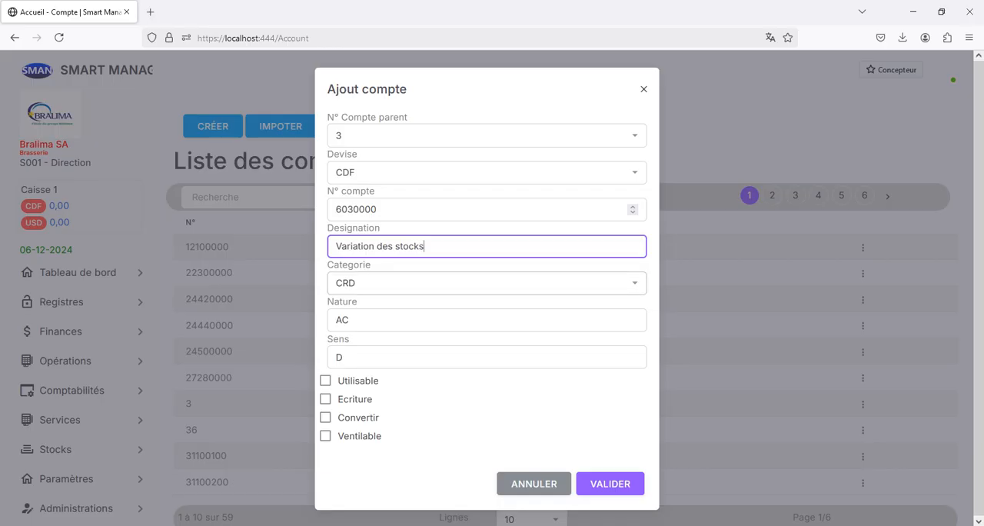
Set the new account's category to CRE
click(487, 283)
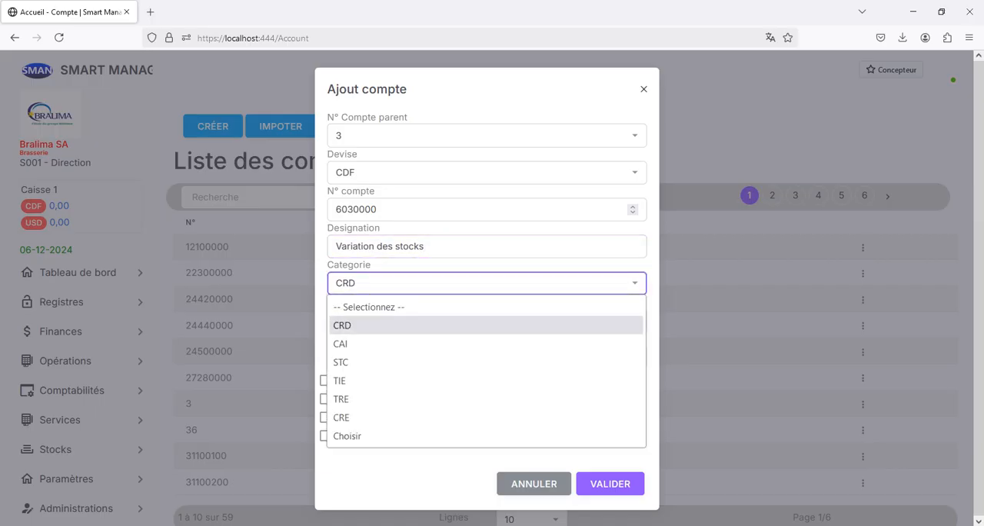
key(Down)
key(Down)
key(Down)
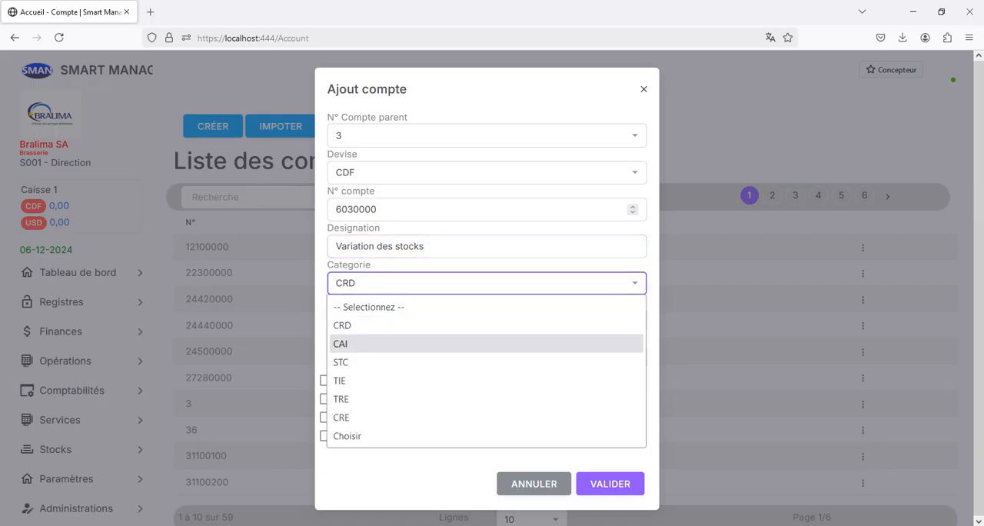
key(Down)
key(Down)
key(Down)
key(Down)
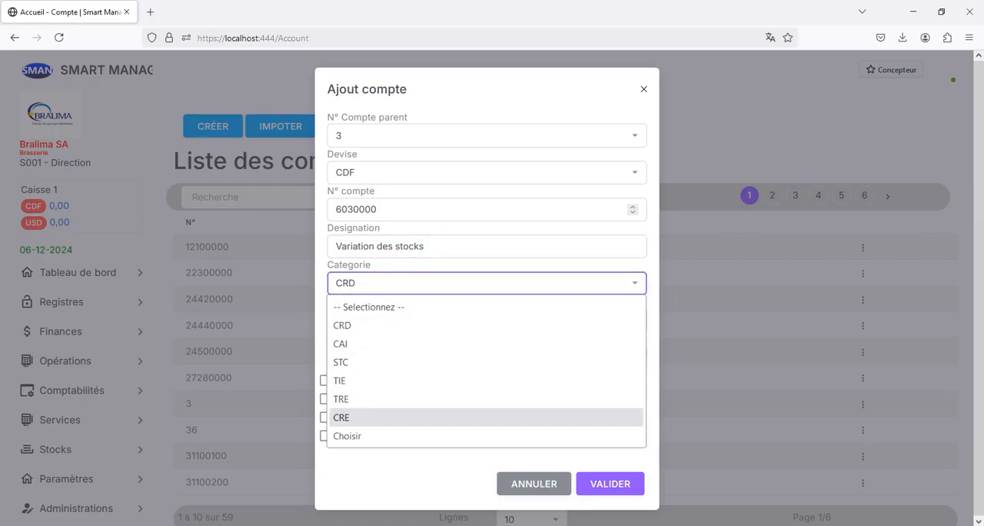
key(Return)
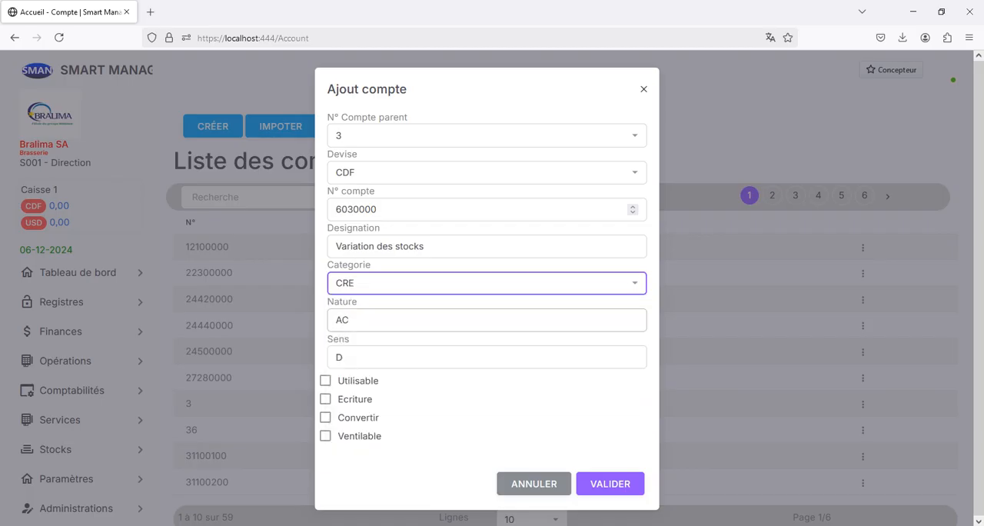
Set the new account's nature to CH and its direction (Sens) to D
key(Tab)
key(alt+Down)
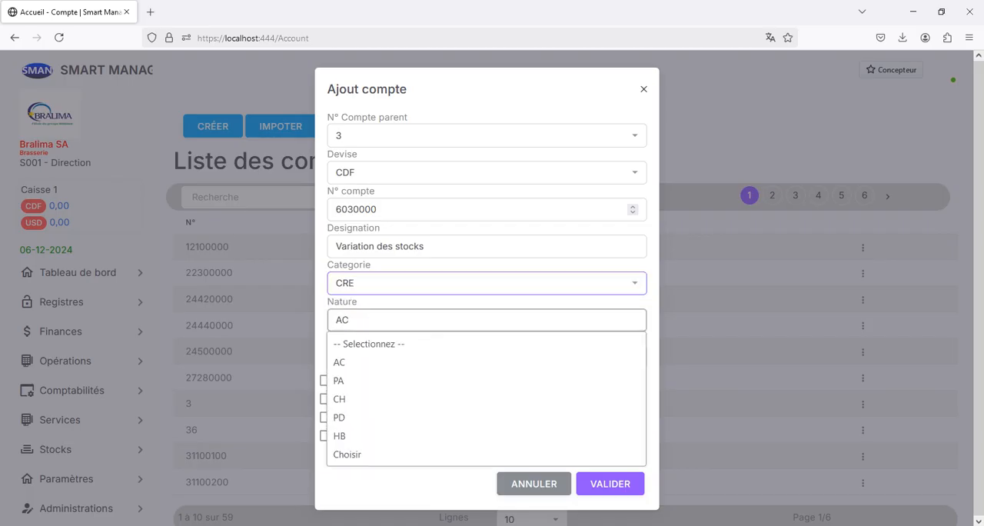
key(Down)
key(Down)
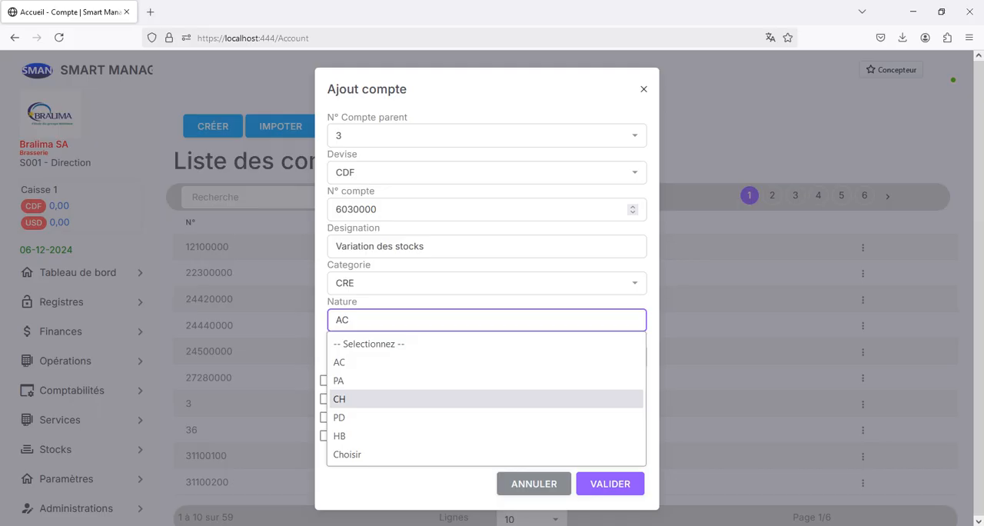
key(Return)
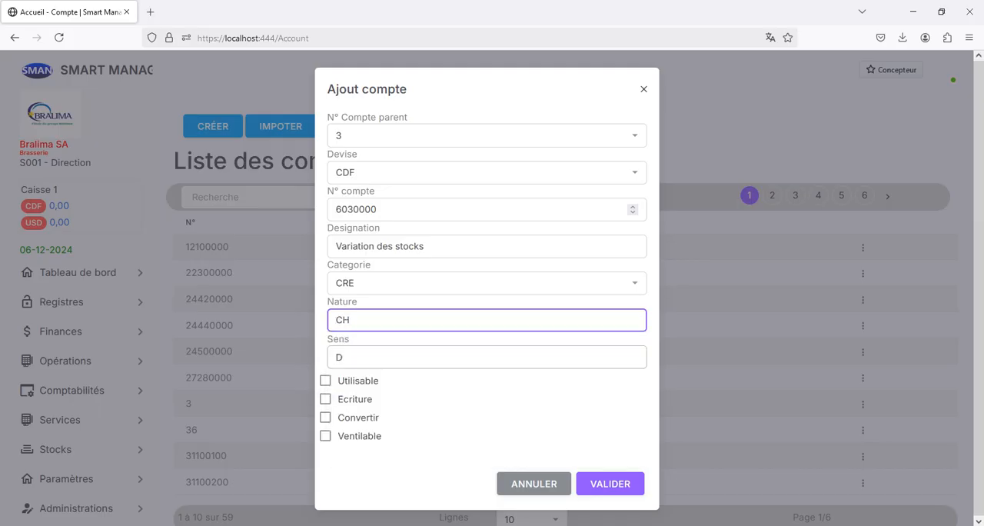
key(Tab)
key(alt+Down)
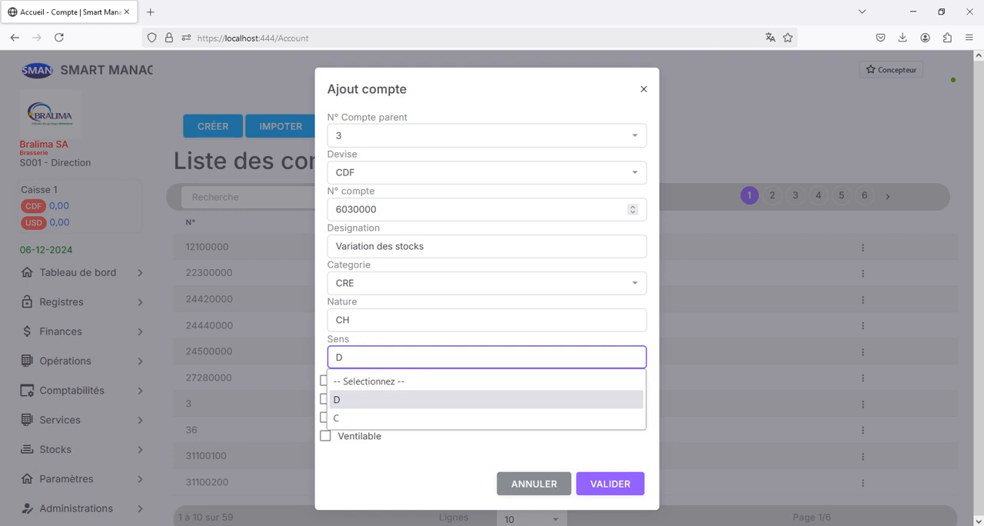
key(Return)
Enable the Utilisable and Ecriture options and save the new general account
key(Tab)
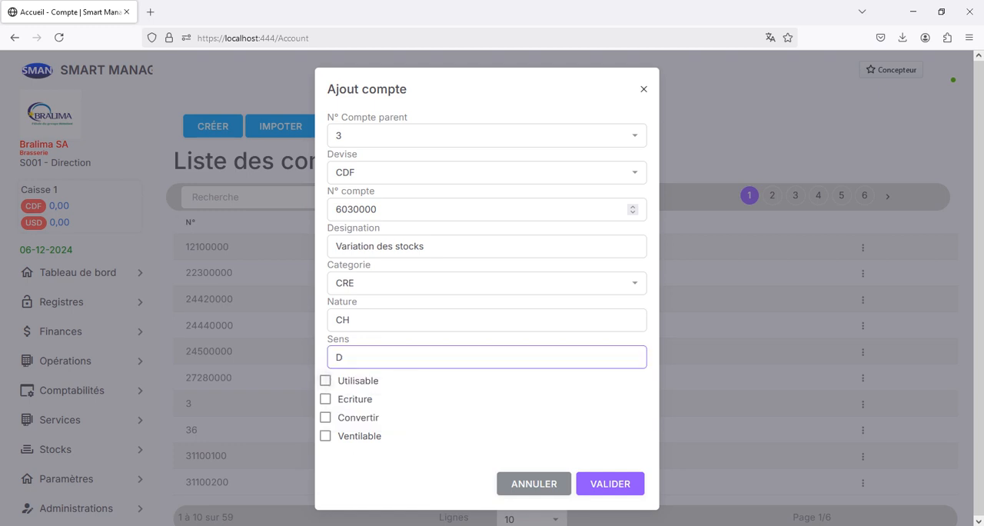
key(space)
key(Tab)
key(space)
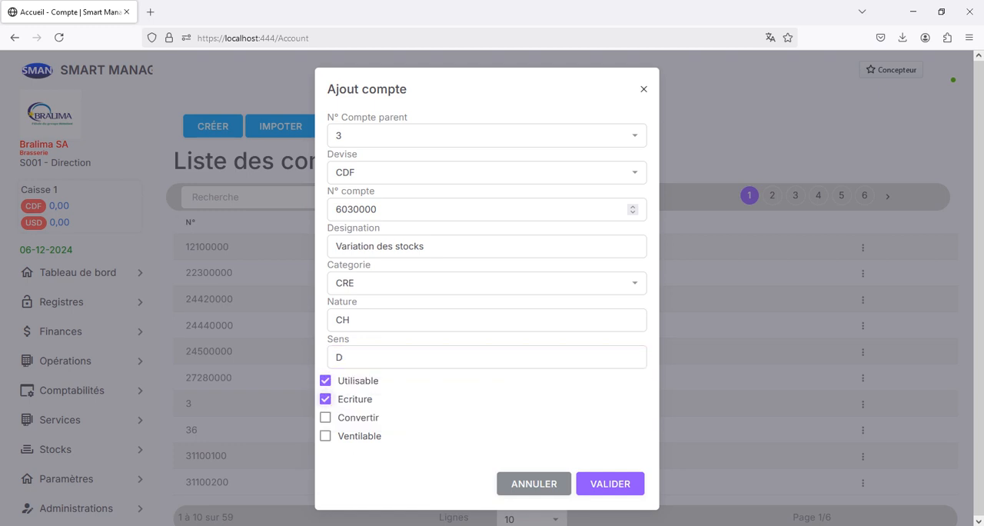
click(610, 484)
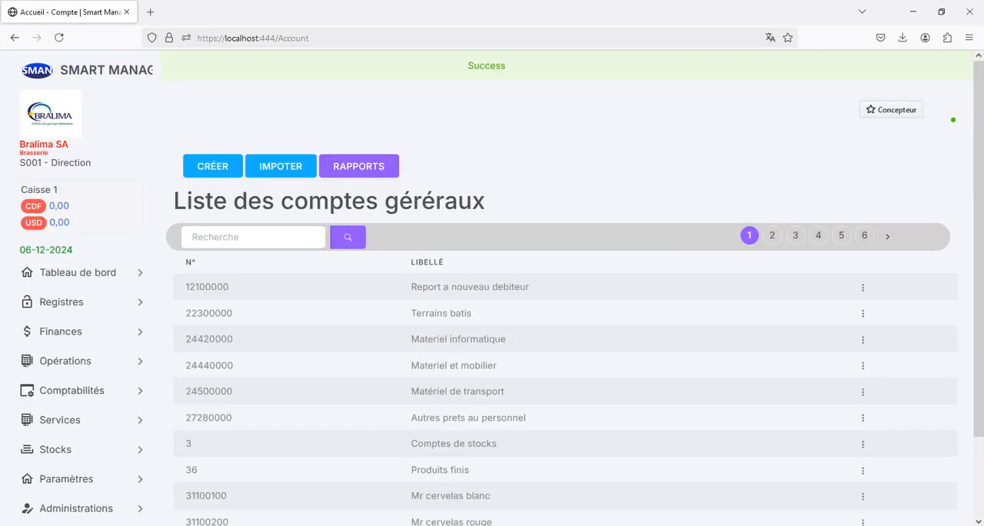
Create an auxiliary account from the general account 6030000 "Variation des stocks", finding it with the search "var"
click(71, 390)
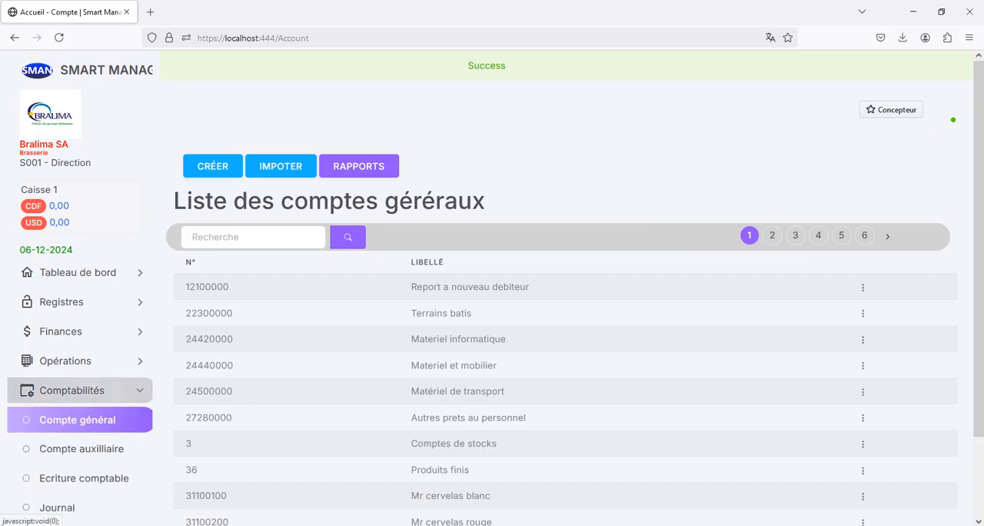
click(81, 448)
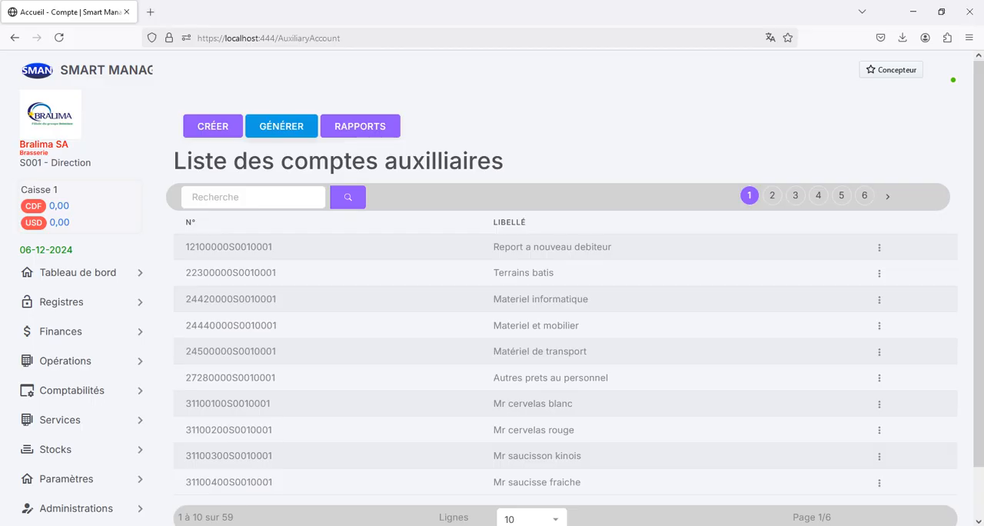
click(213, 126)
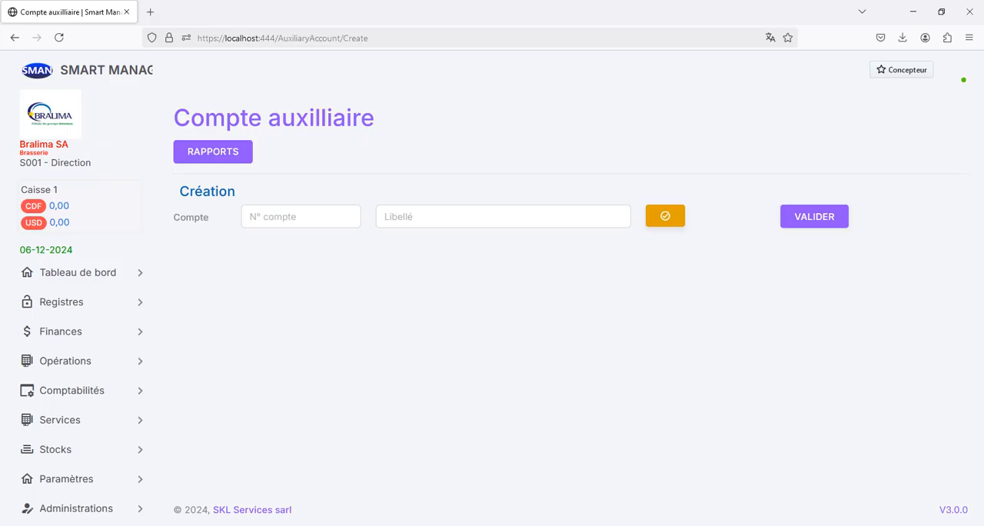
click(665, 216)
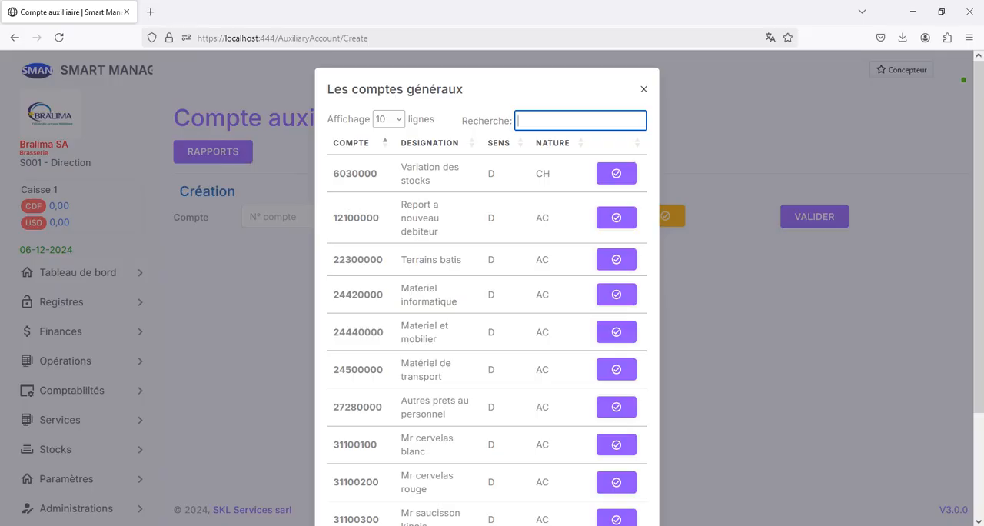
text(var)
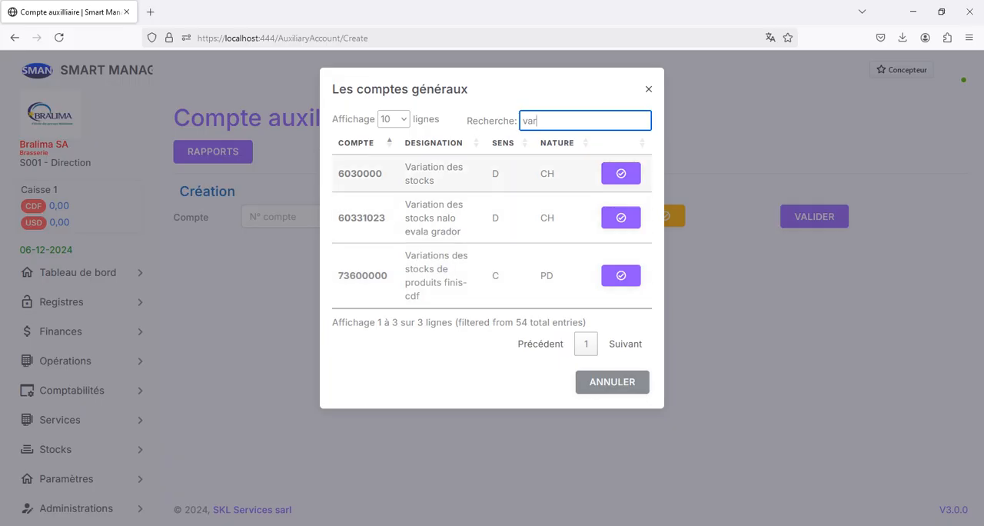
click(620, 173)
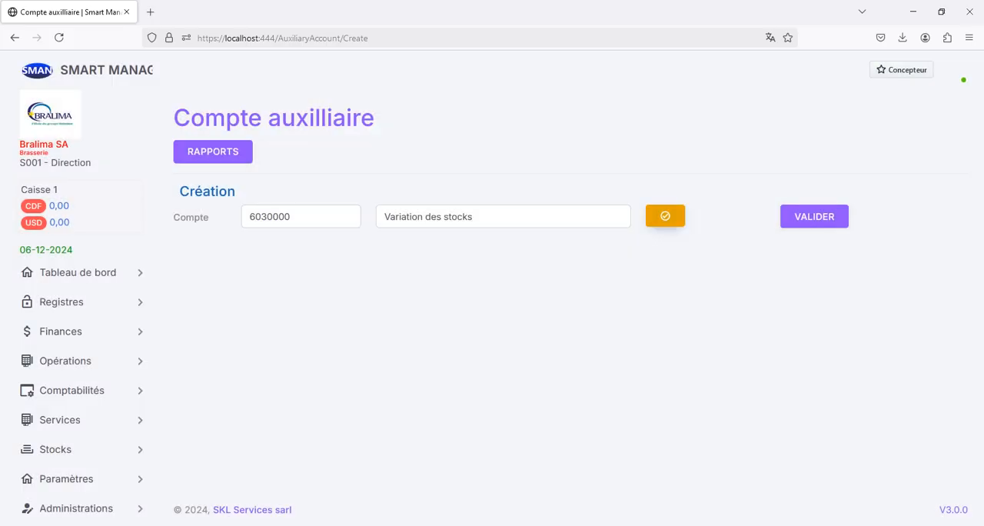
click(814, 216)
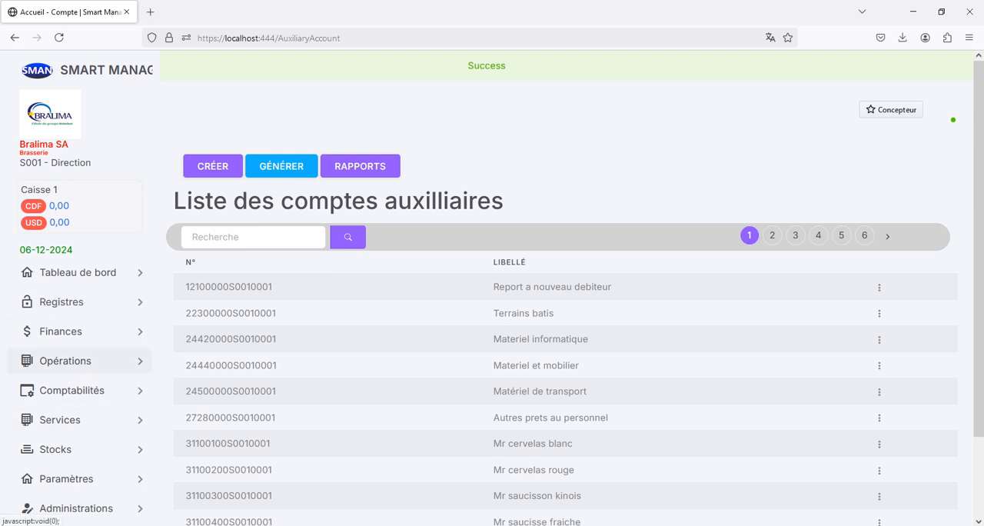
Start a new Article-Compte record with currency CDF for the article Primus
click(66, 478)
scroll(76, 385, down, 3)
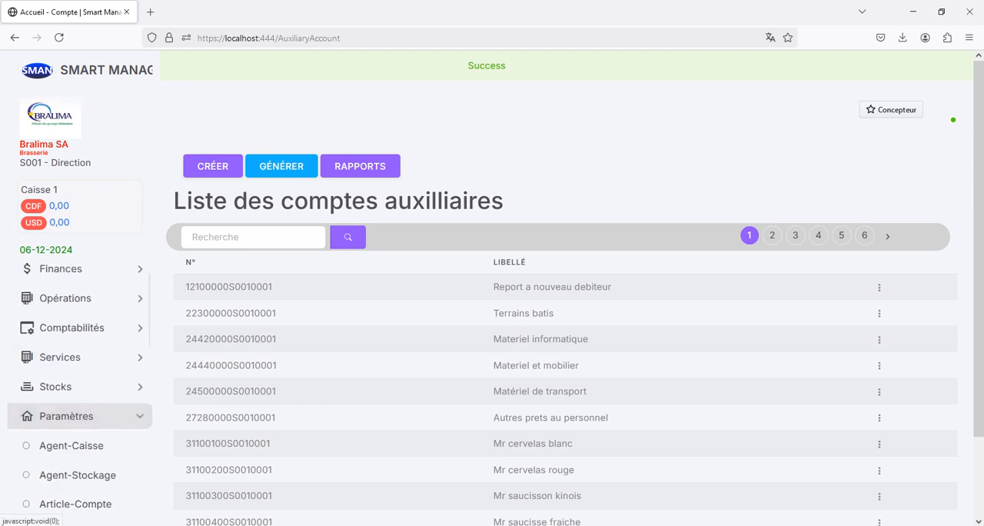
click(75, 441)
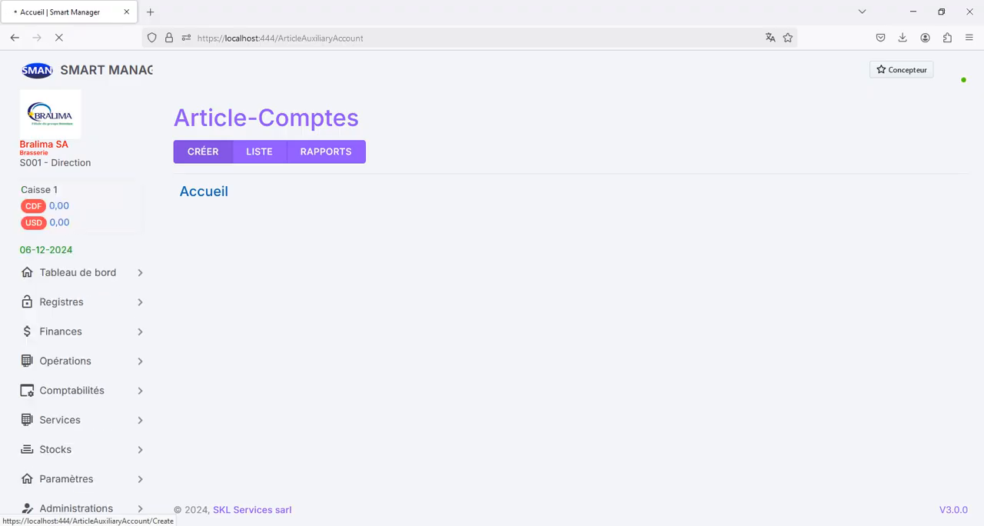
click(267, 224)
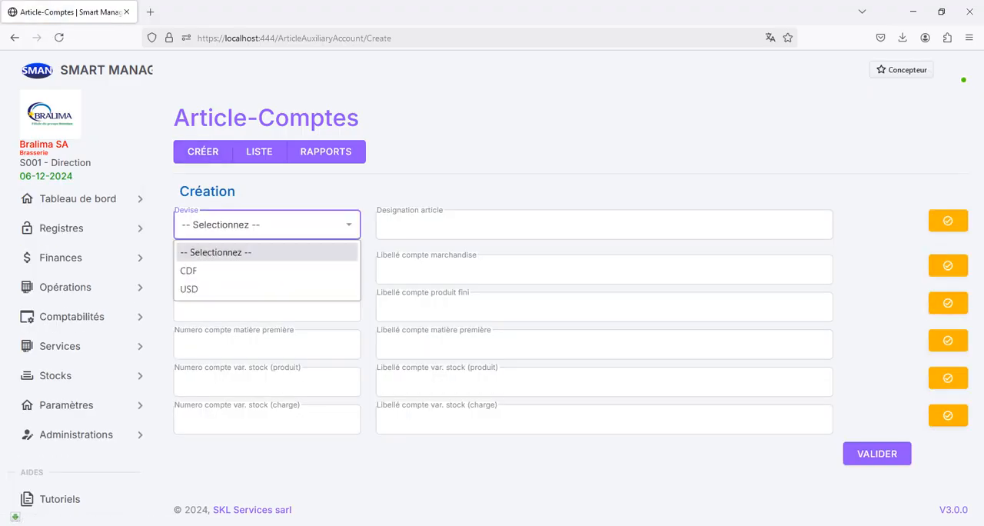
key(Up)
key(Return)
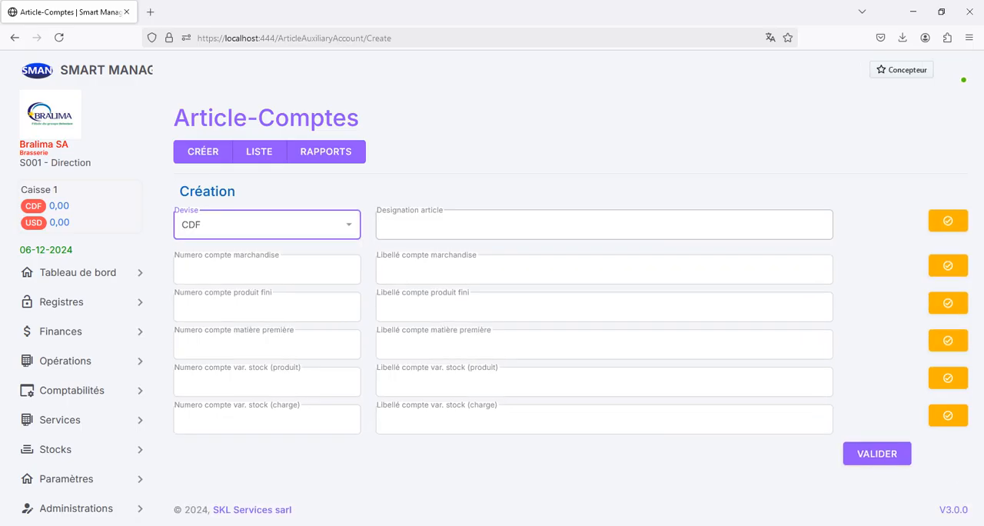
click(948, 220)
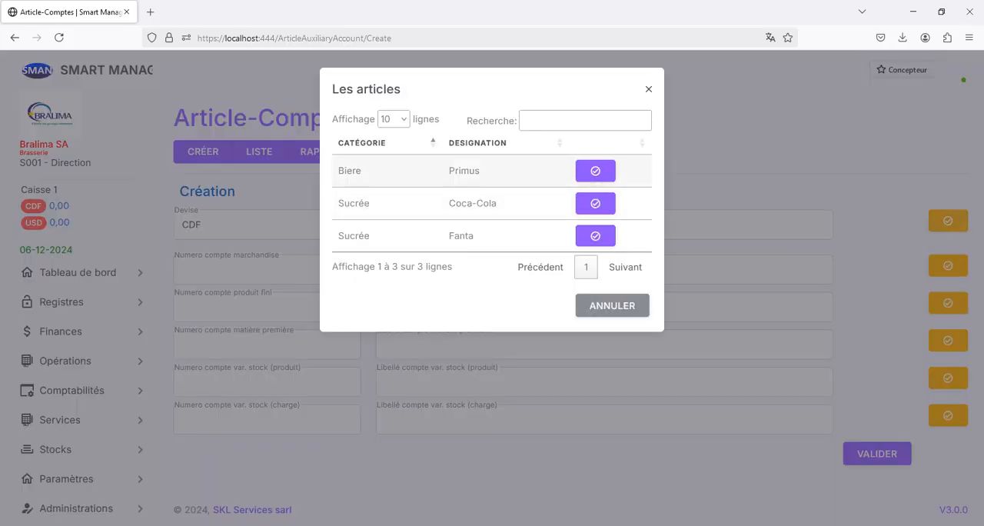
click(594, 171)
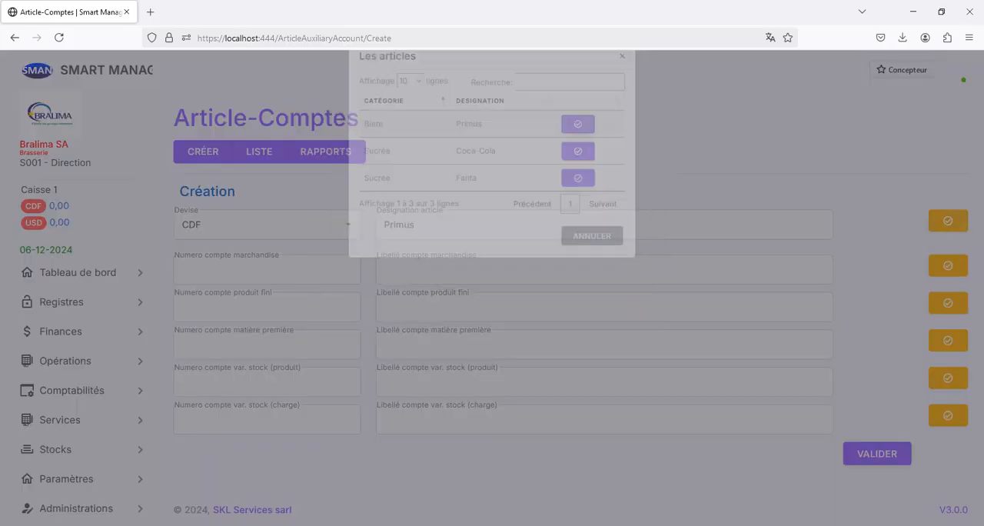
Assign Primus as both the merchandise account and the finished product account of the article
click(948, 266)
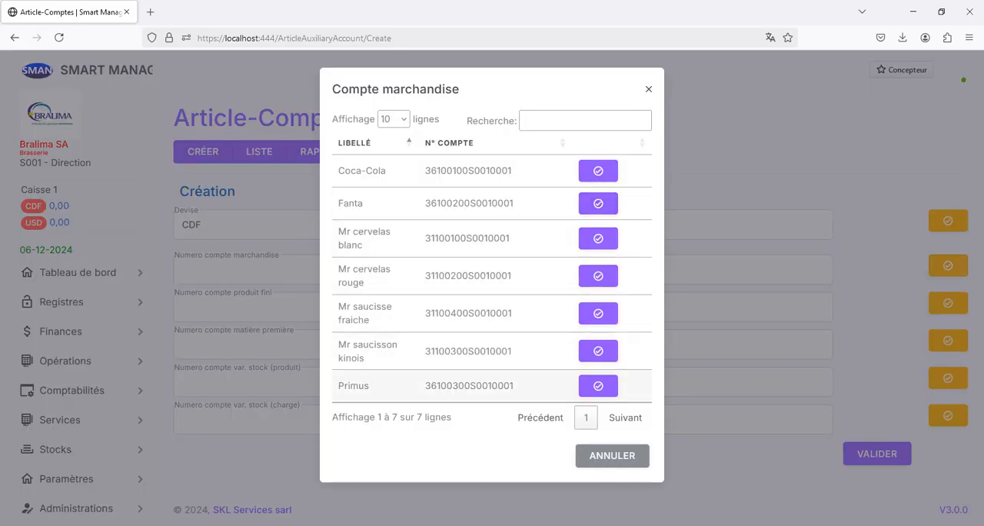
click(569, 121)
text(pri)
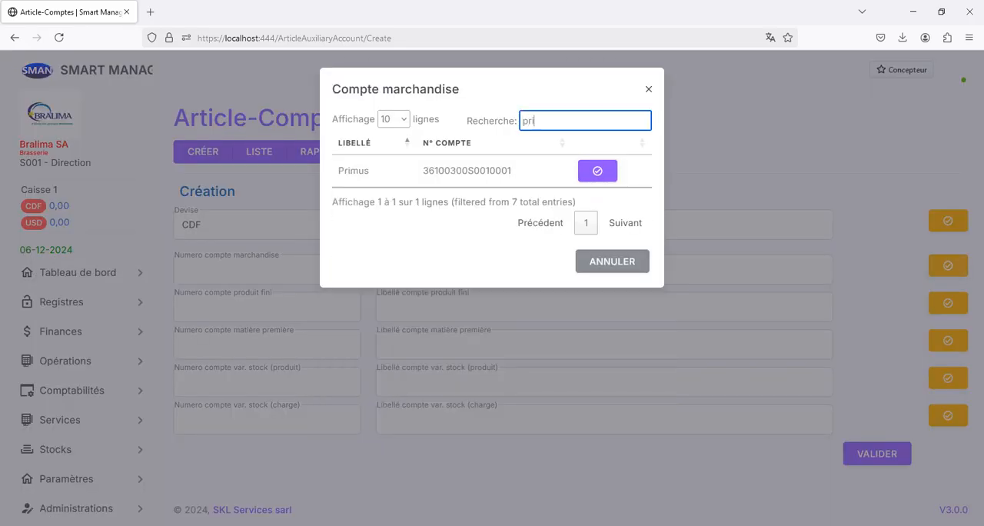
click(597, 170)
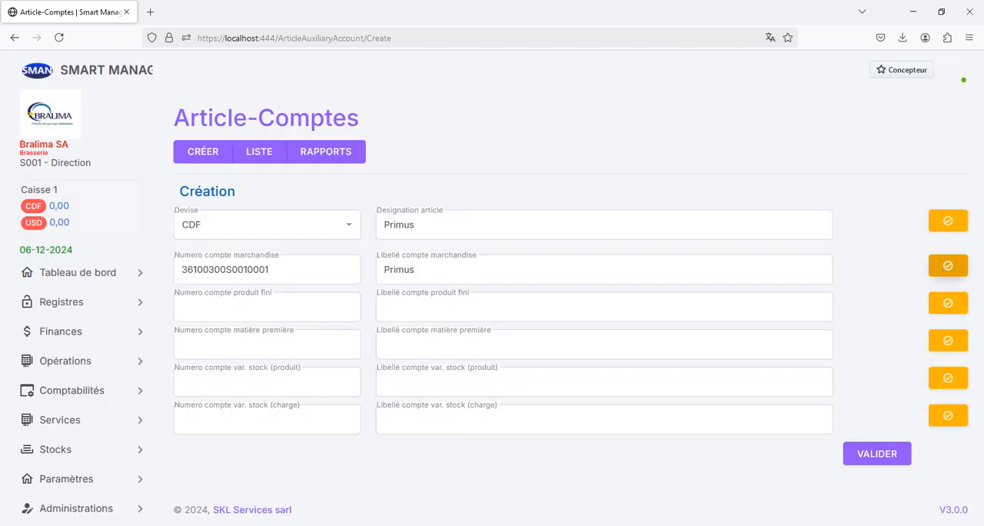
click(948, 303)
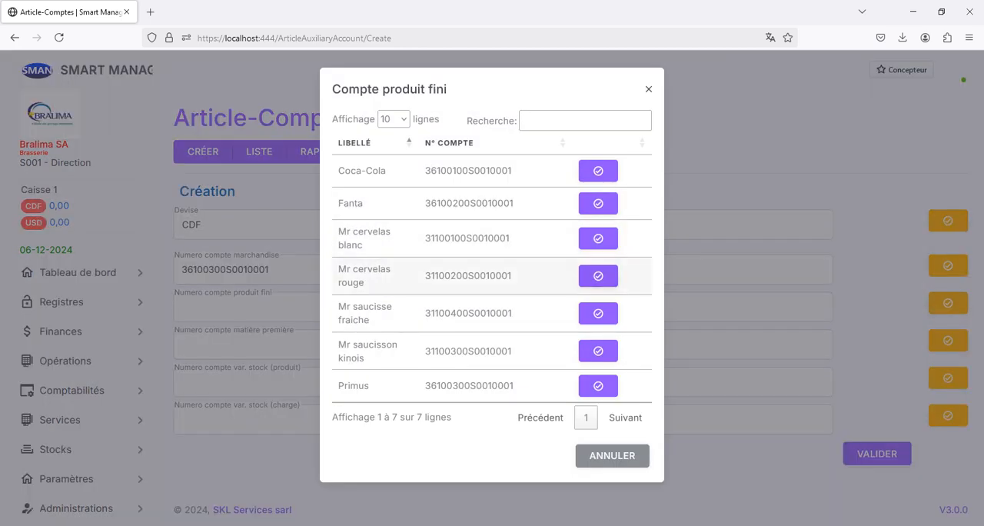
click(585, 121)
text(pr)
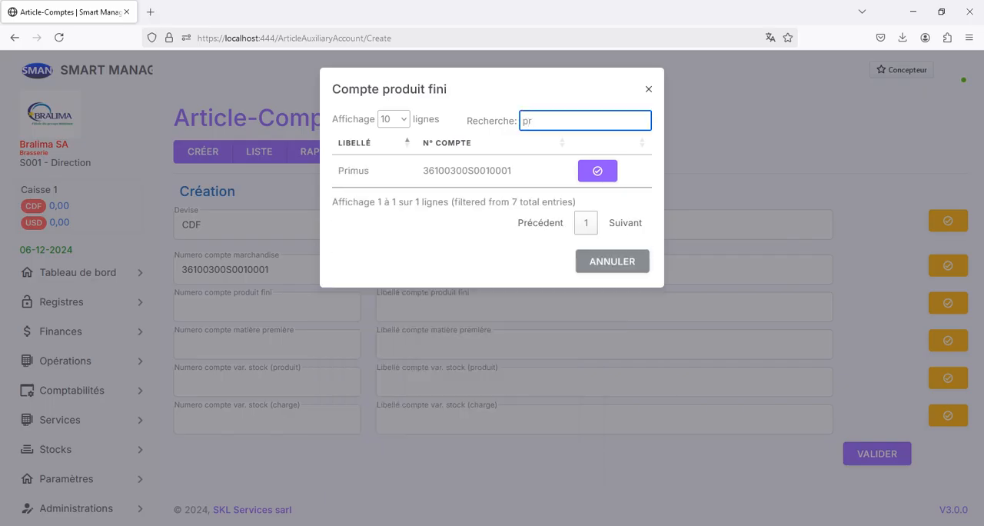
click(597, 169)
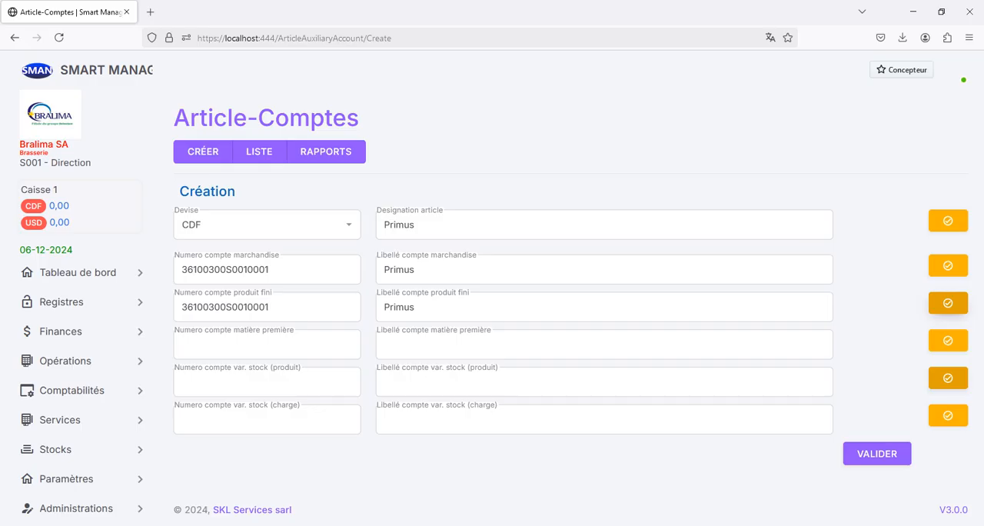
Assign "Variations des stocks de produits finis-cdf" as the stock variation (produit) account and "Variation des stocks" as the stock variation (charge) account
click(948, 378)
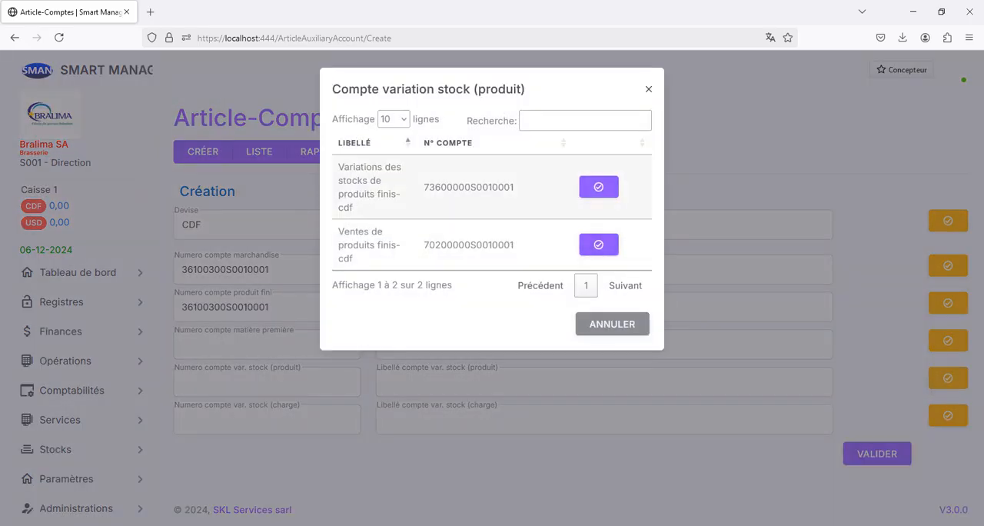
click(598, 187)
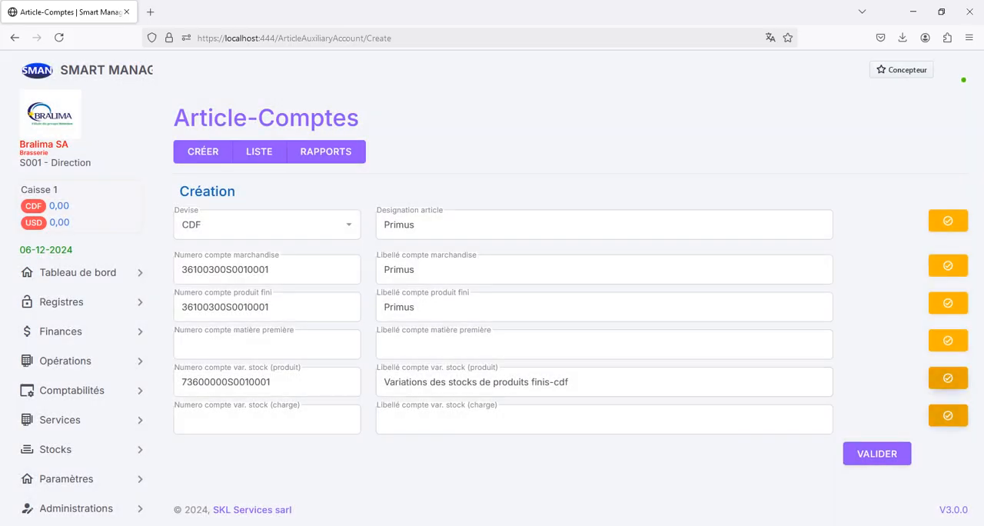
click(948, 415)
click(580, 121)
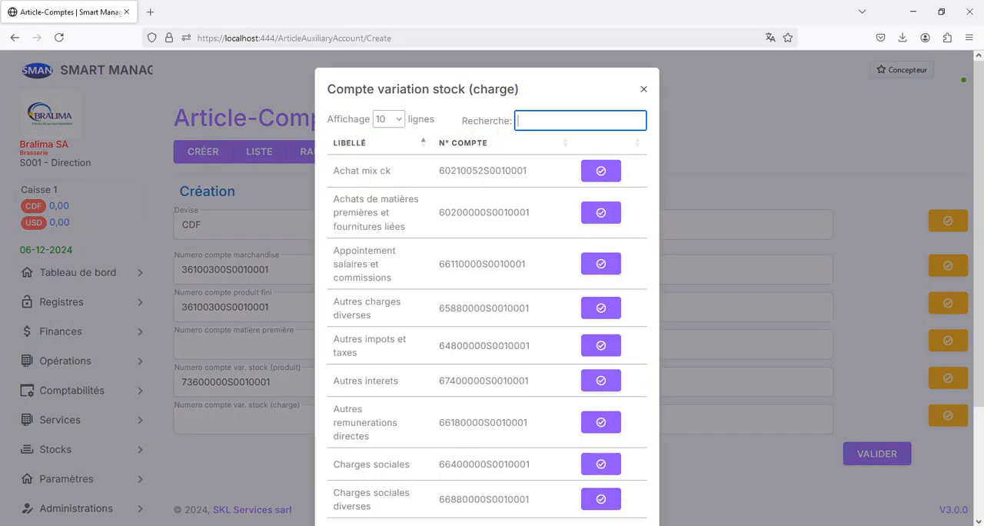
text(varia)
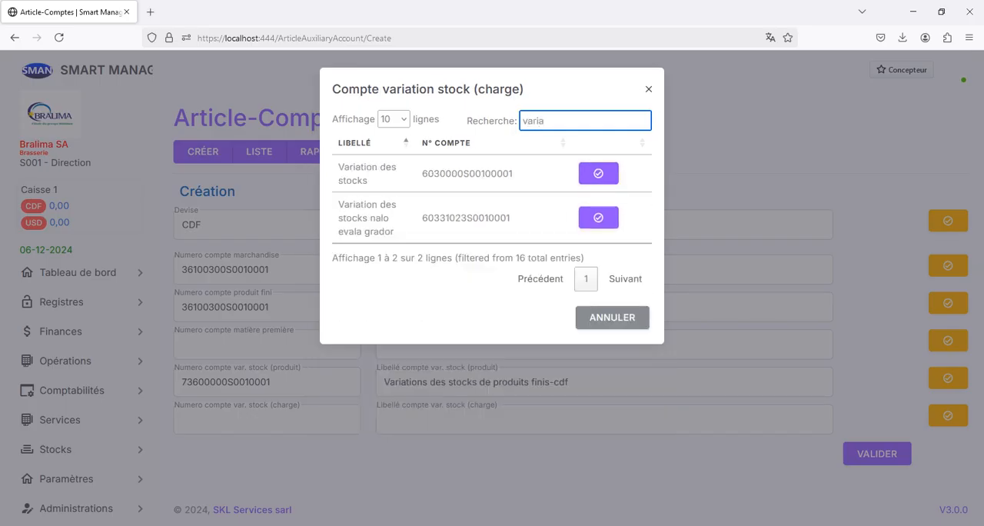
click(598, 173)
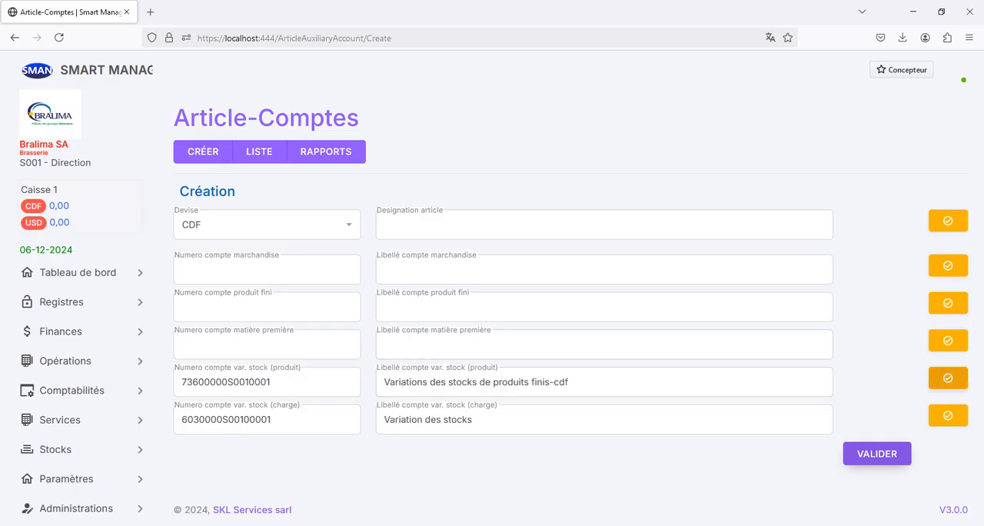
Select Coca-Cola as the article and assign the Coca-Cola account as its merchandise account, finding it with the search "coca"
click(948, 378)
click(948, 378)
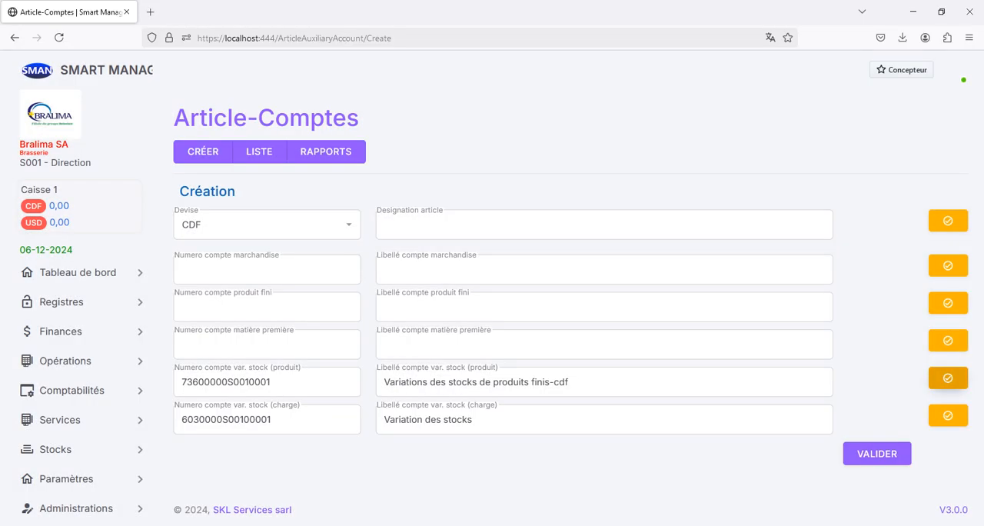
click(948, 222)
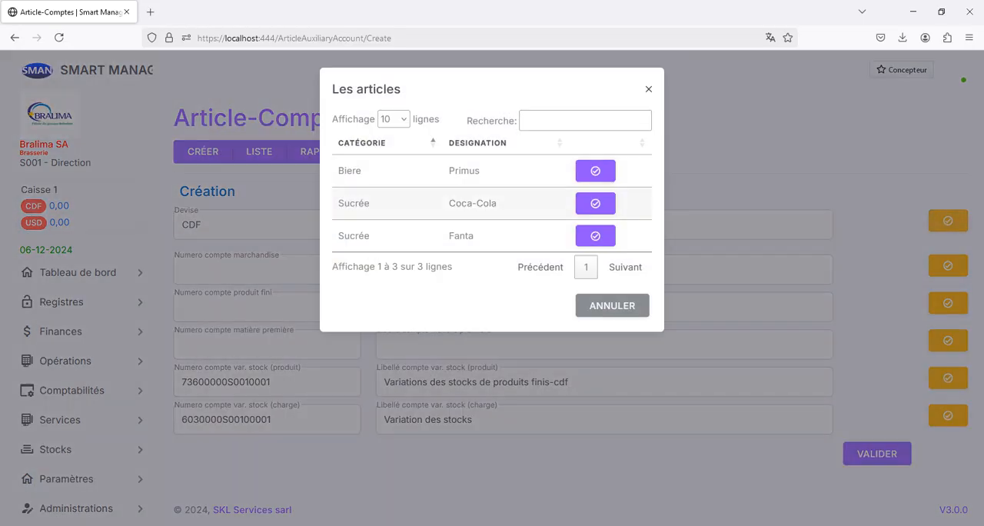
click(595, 203)
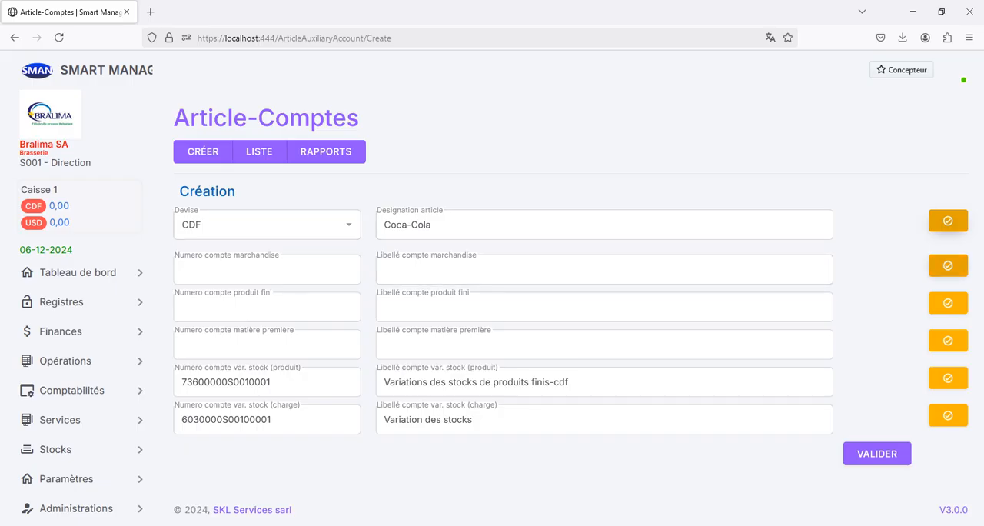
click(948, 265)
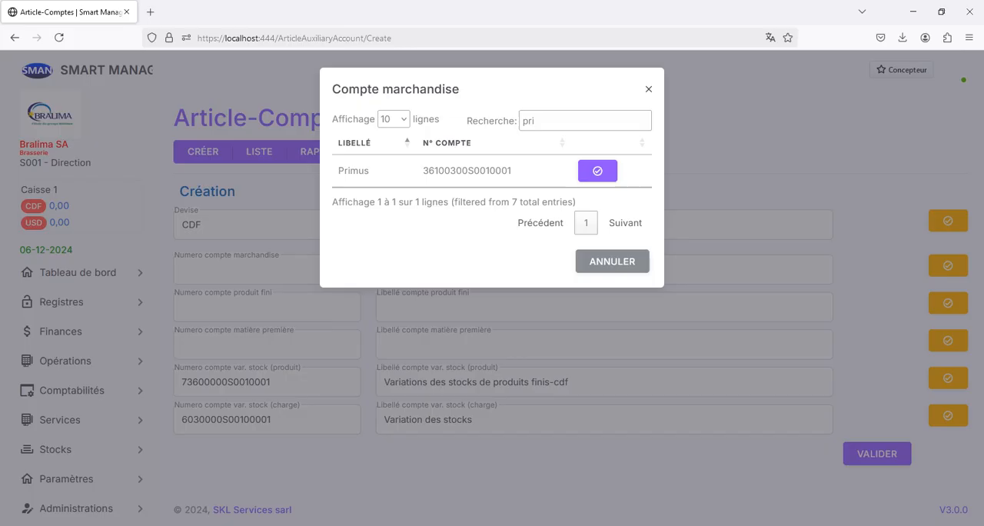
text(coca)
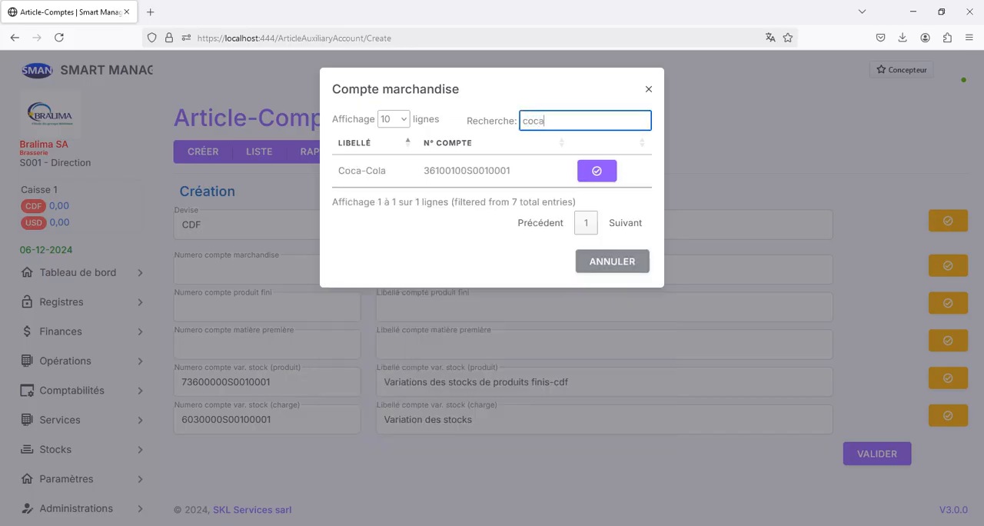
click(597, 170)
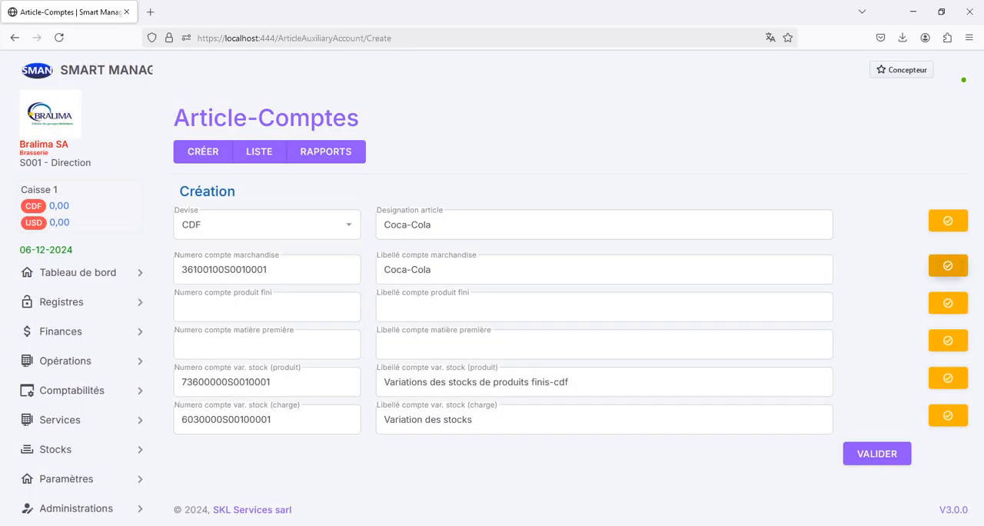
Assign the Coca-Cola account as the finished product account, finding it with the search "coca", and save the record
click(948, 302)
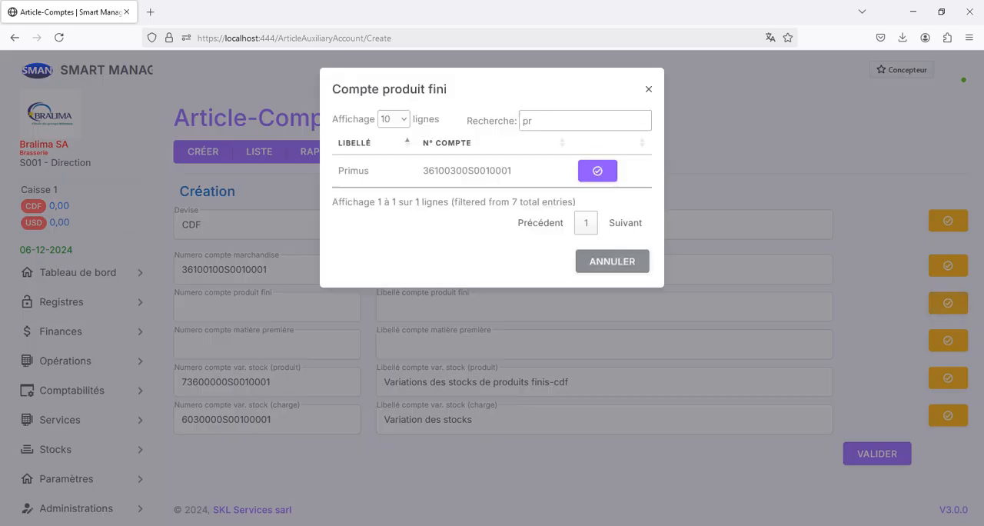
text(coca)
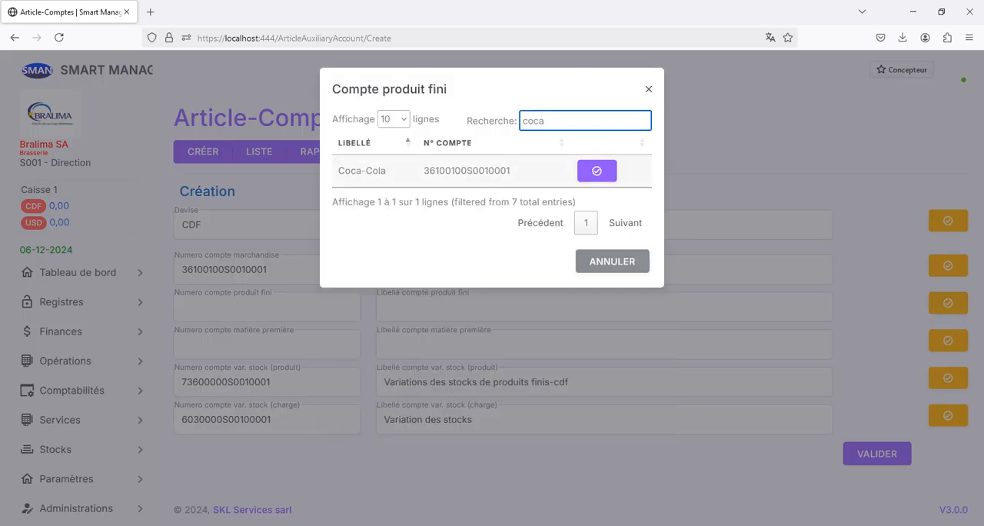
click(596, 170)
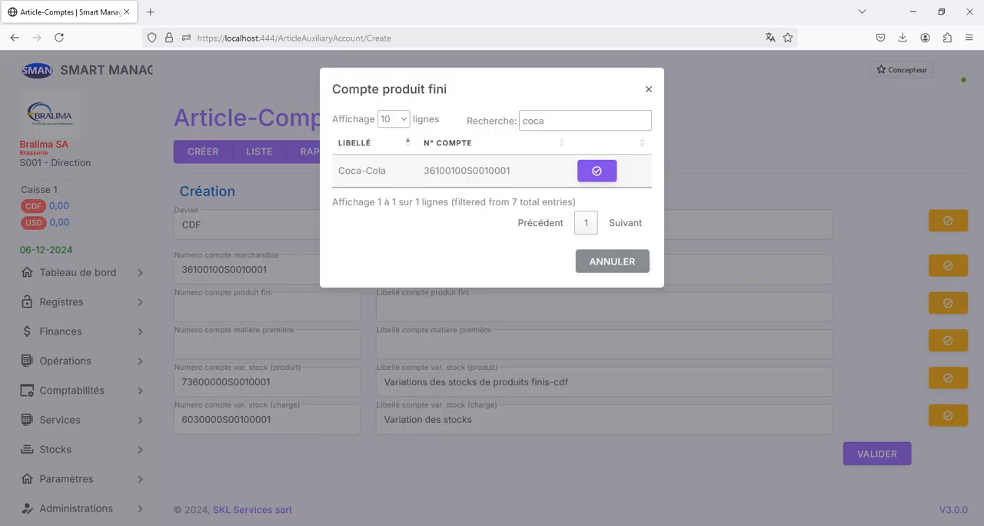
click(877, 454)
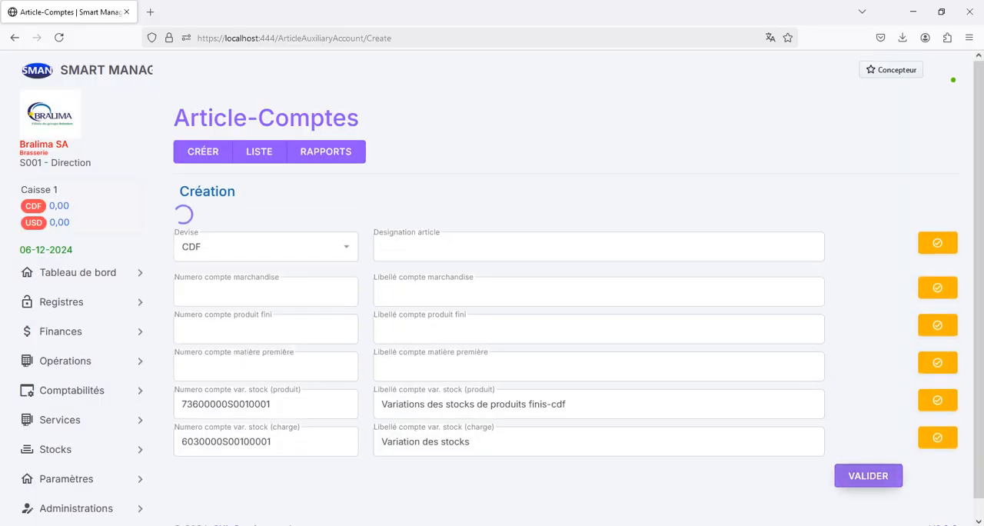
Select Fanta as the article of the next record and assign the Fanta account as its merchandise account, using the search "fan"
click(948, 220)
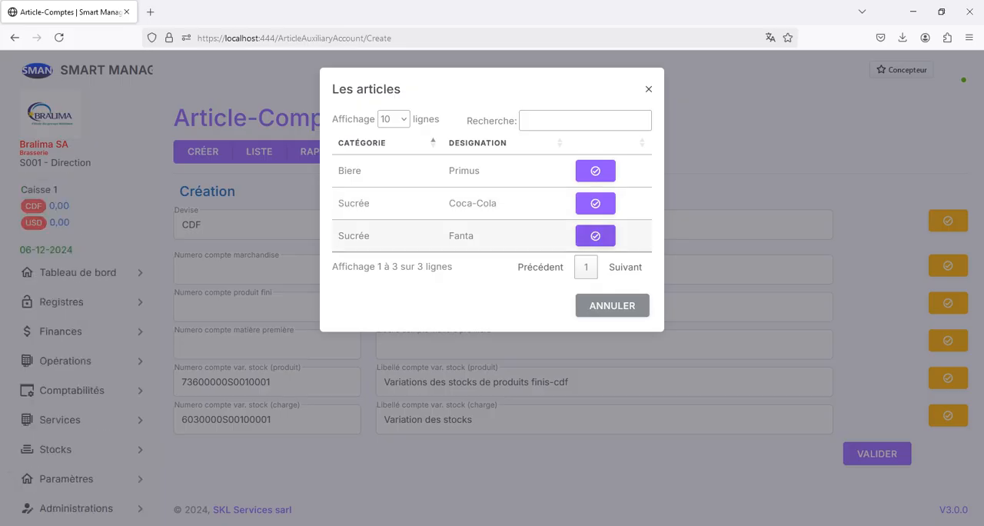
click(595, 235)
click(948, 265)
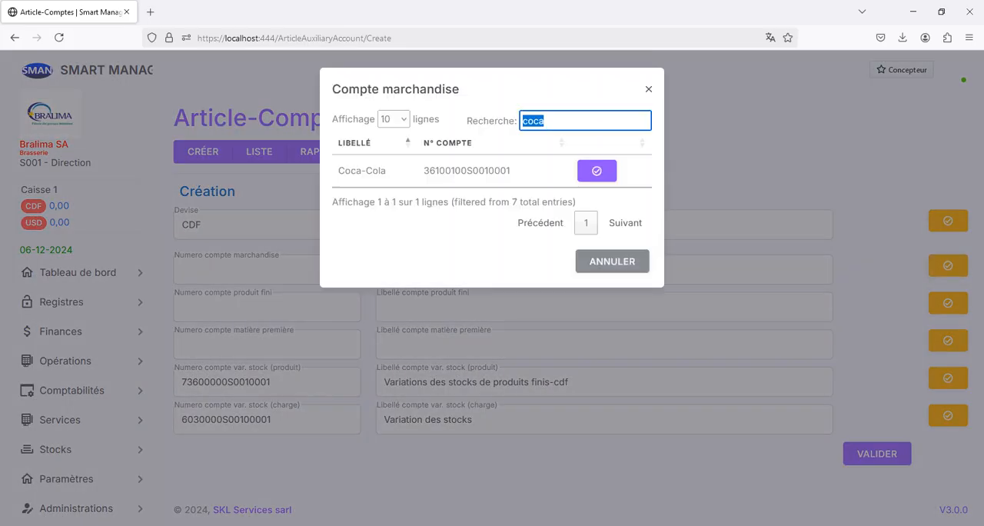
text(fan)
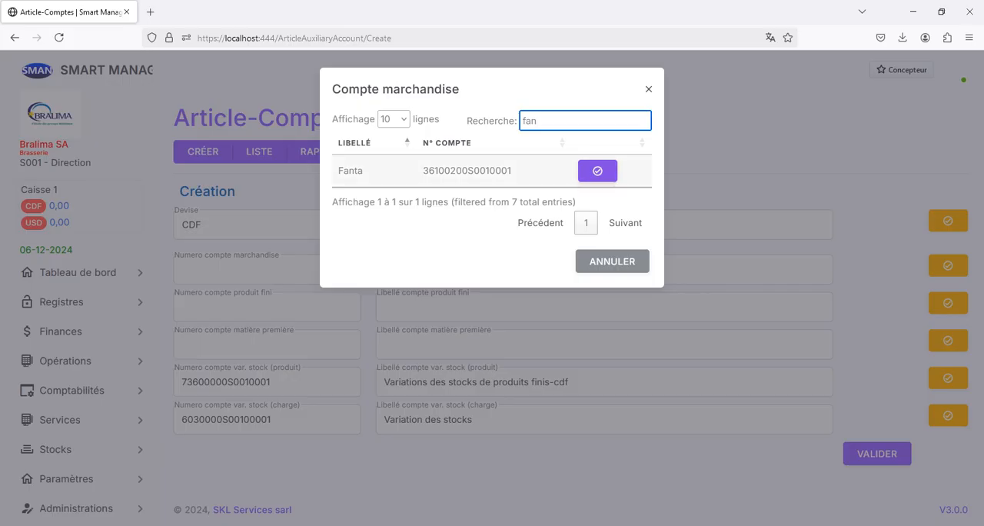
click(598, 170)
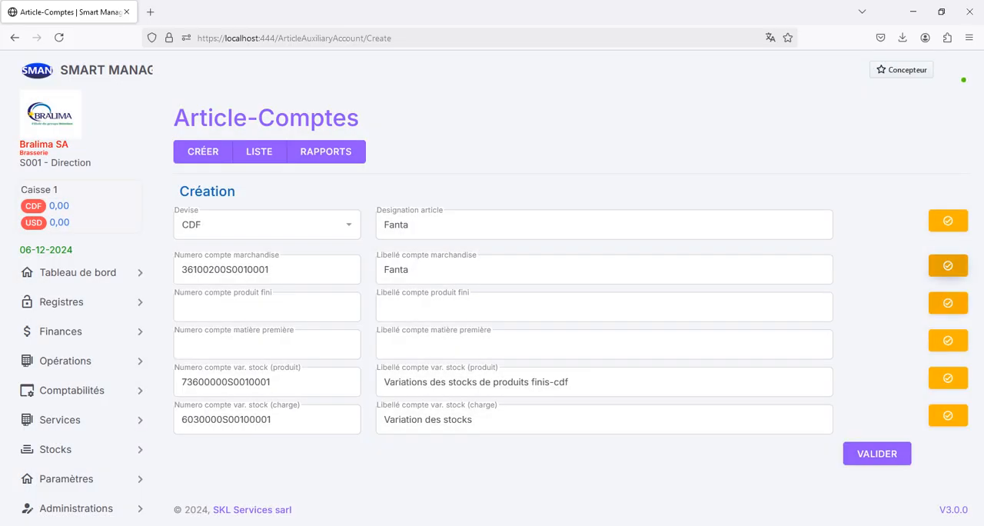
Assign the Fanta account as the finished product account, finding it with the search "fan", and save the record
click(947, 303)
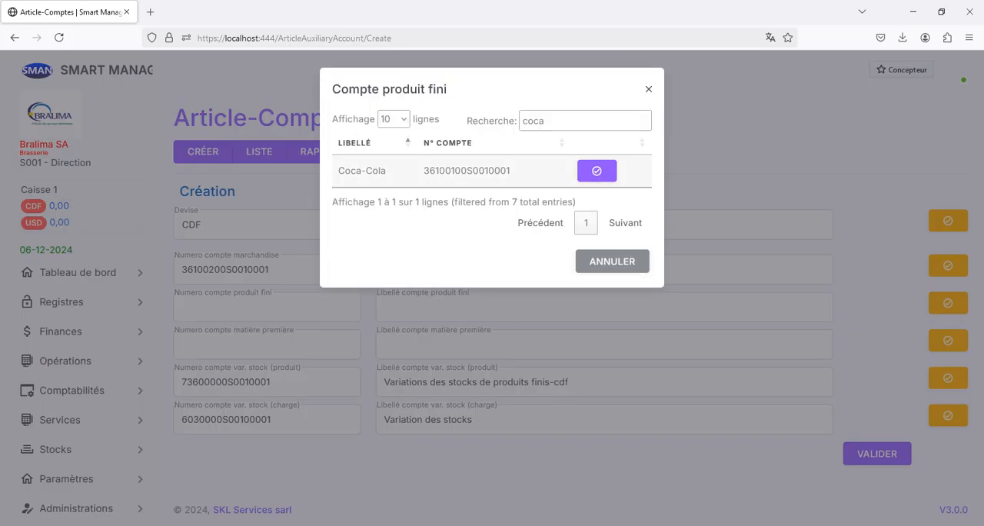
text(fan)
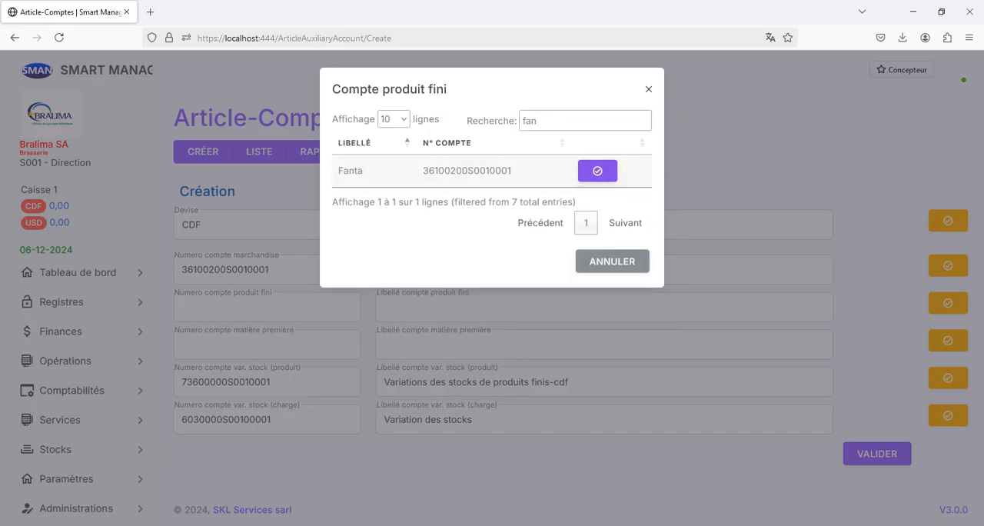
click(597, 171)
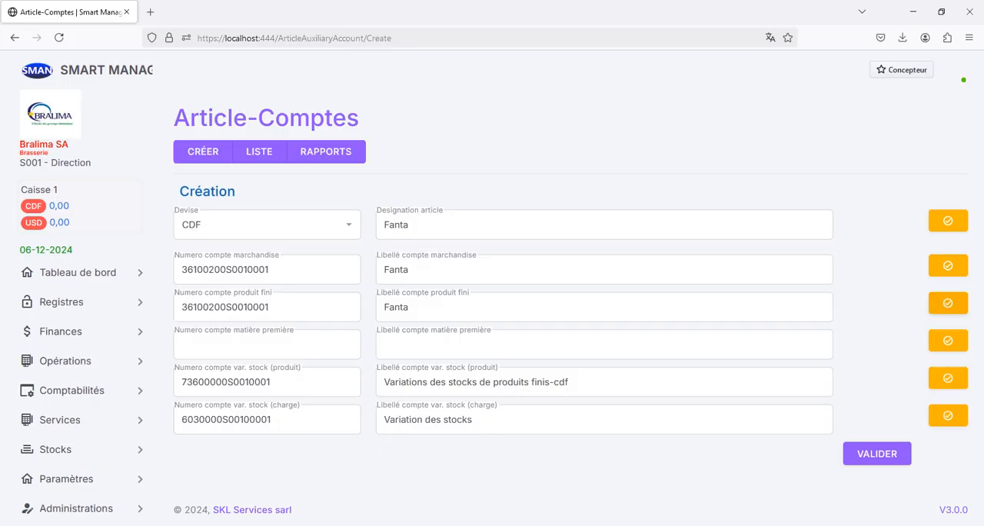
click(876, 453)
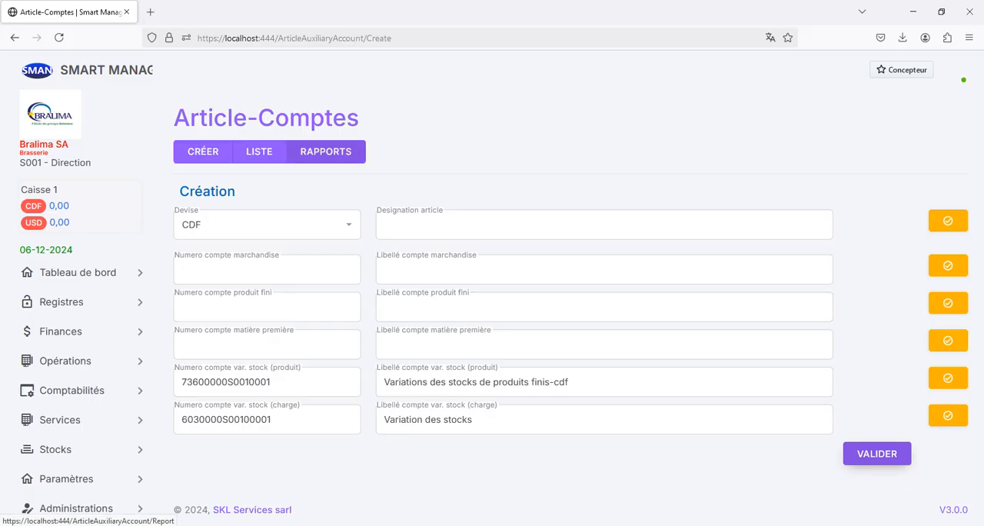
Generate the Article-Comptes report as PDF for the Direction site in CDF covering all articles, and close it after viewing
click(326, 151)
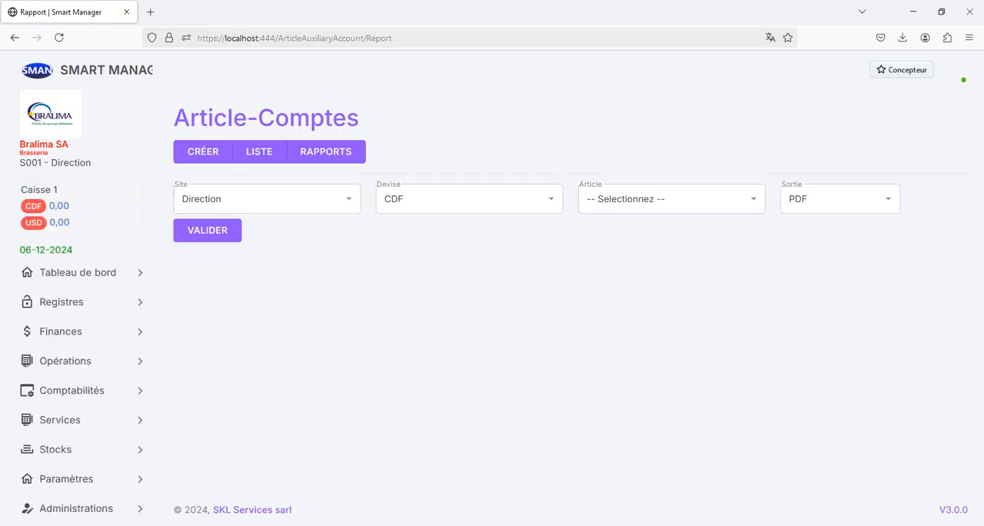
click(207, 229)
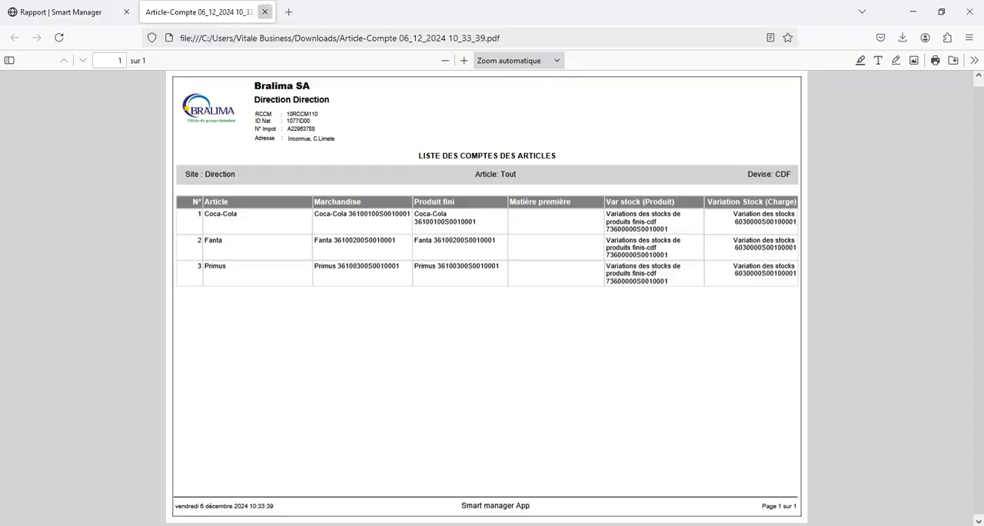
click(264, 11)
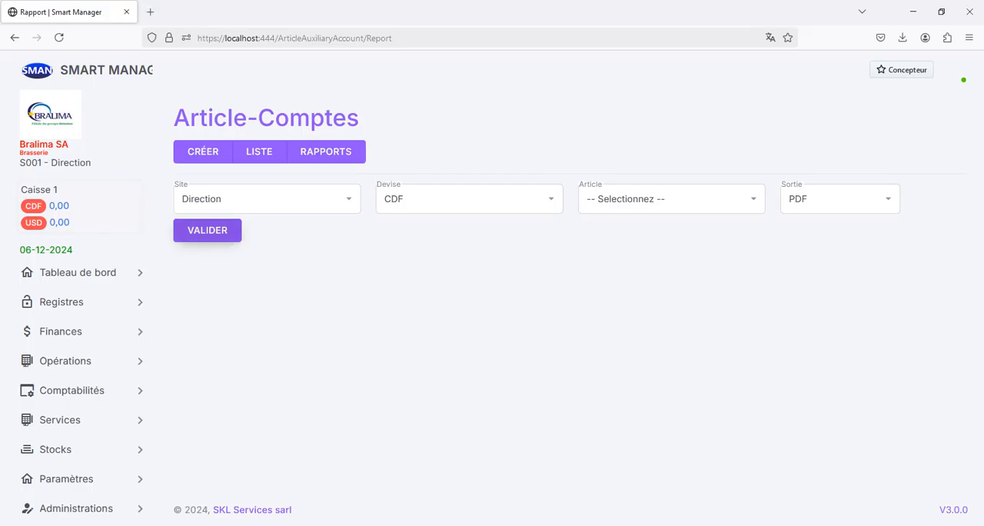